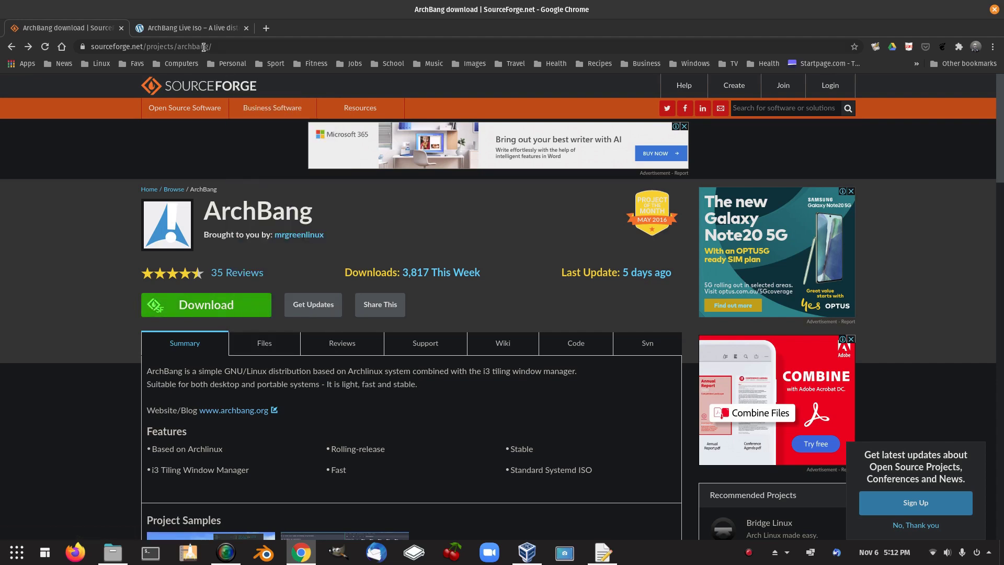
# Browse the ArchBang Live Iso website on the archbang.org tab
pyautogui.click(192, 31)
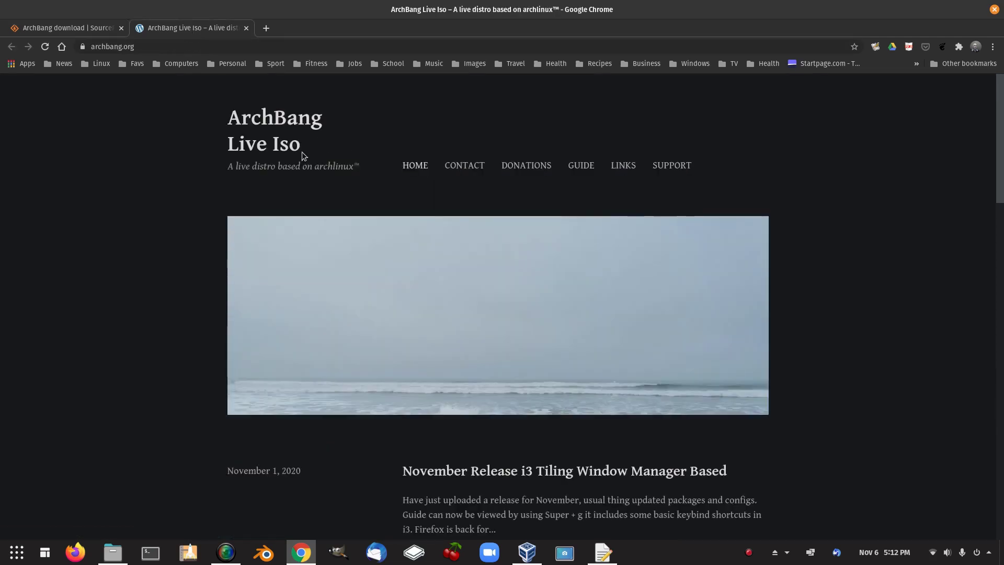
pyautogui.scroll(-5, 430, 307)
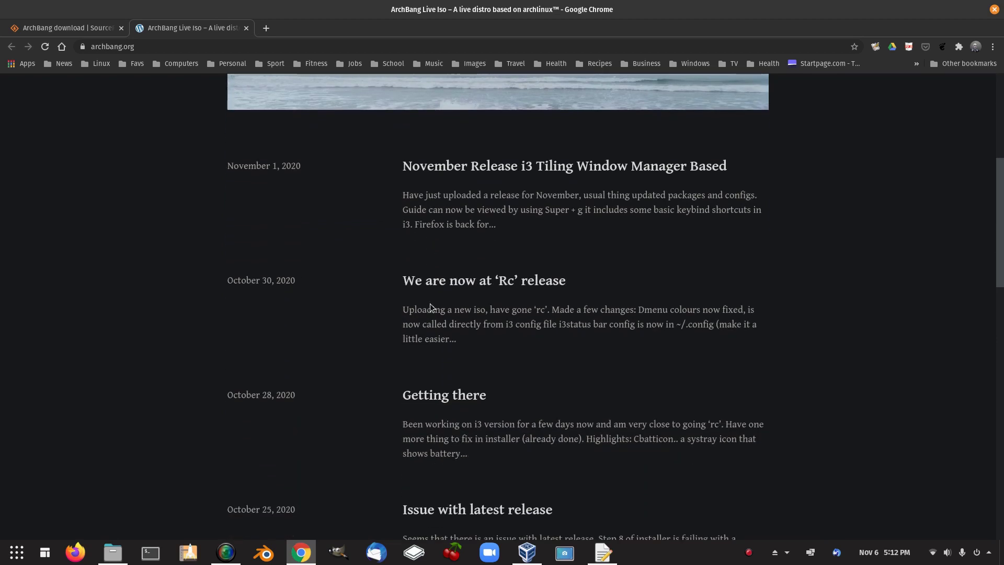
pyautogui.scroll(4, 385, 246)
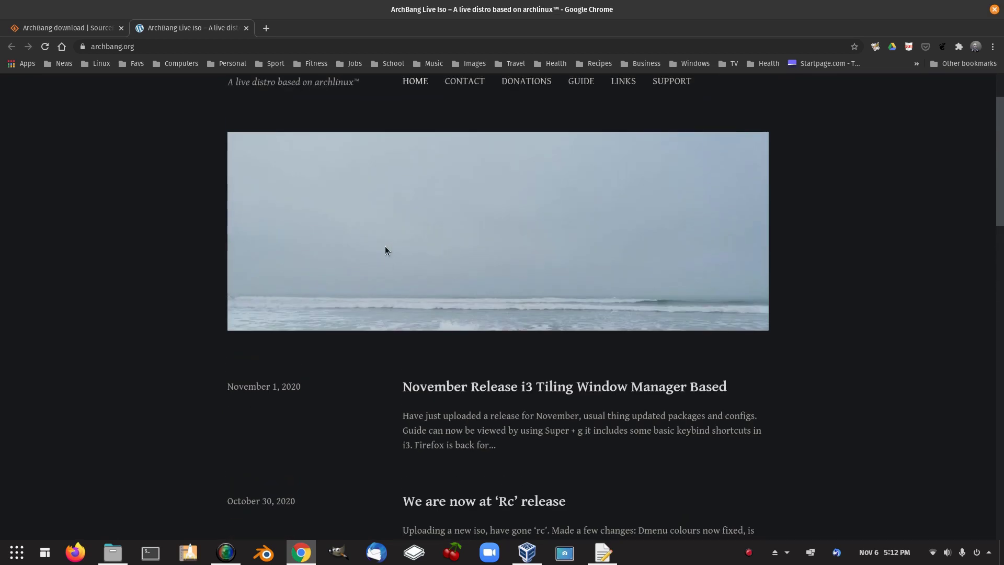
pyautogui.scroll(2, 322, 387)
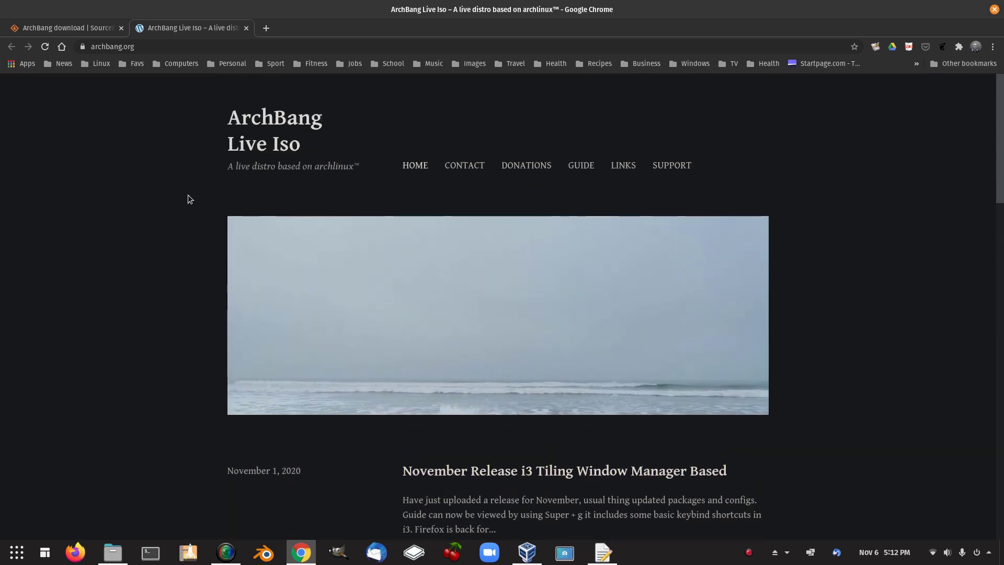
# Return to the SourceForge ArchBang project page and scroll through it
pyautogui.click(58, 32)
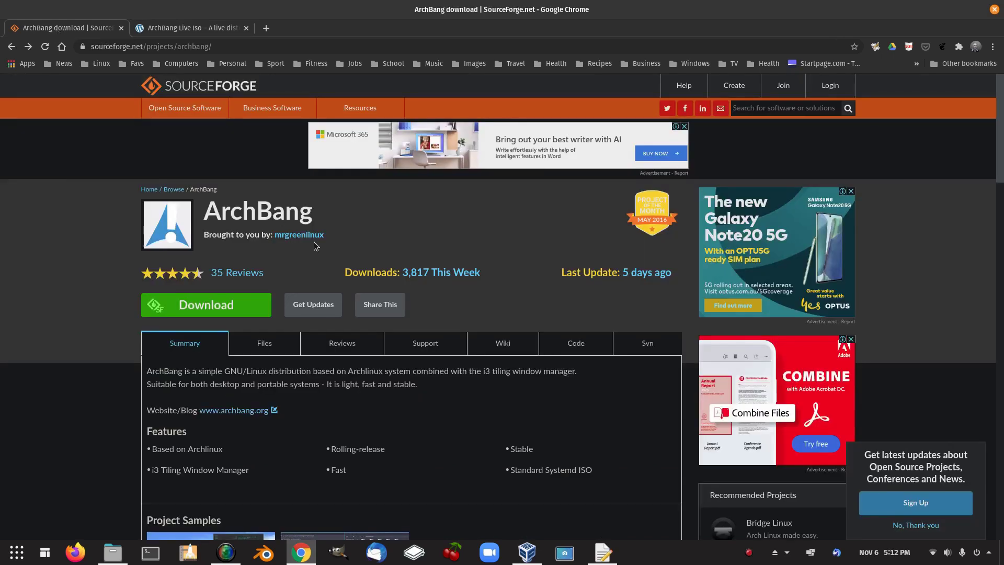
pyautogui.scroll(-10, 314, 242)
pyautogui.scroll(1, 294, 259)
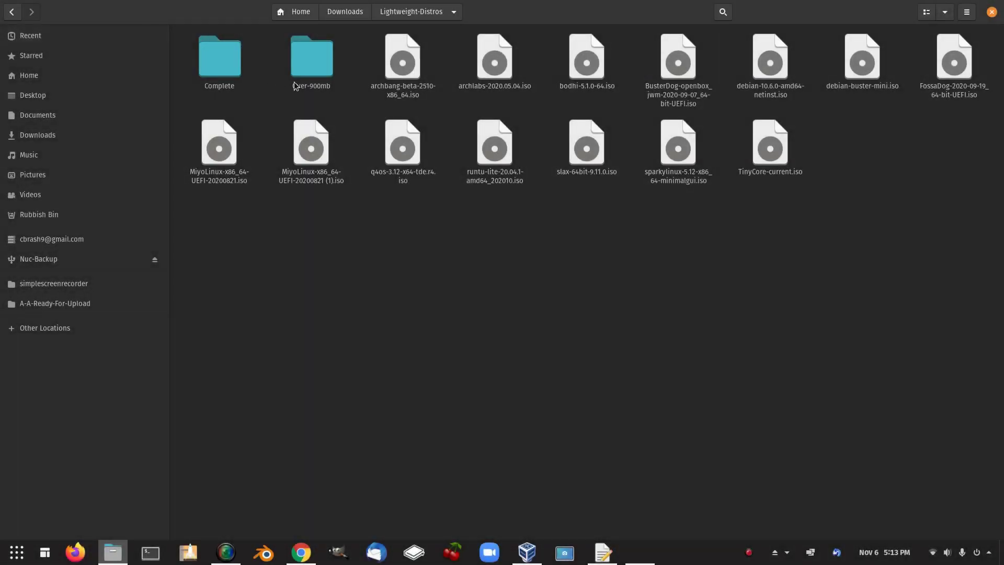
# Select archbang-beta-2510-x86_64.iso in the Lightweight-Distros downloads folder
pyautogui.click(419, 53)
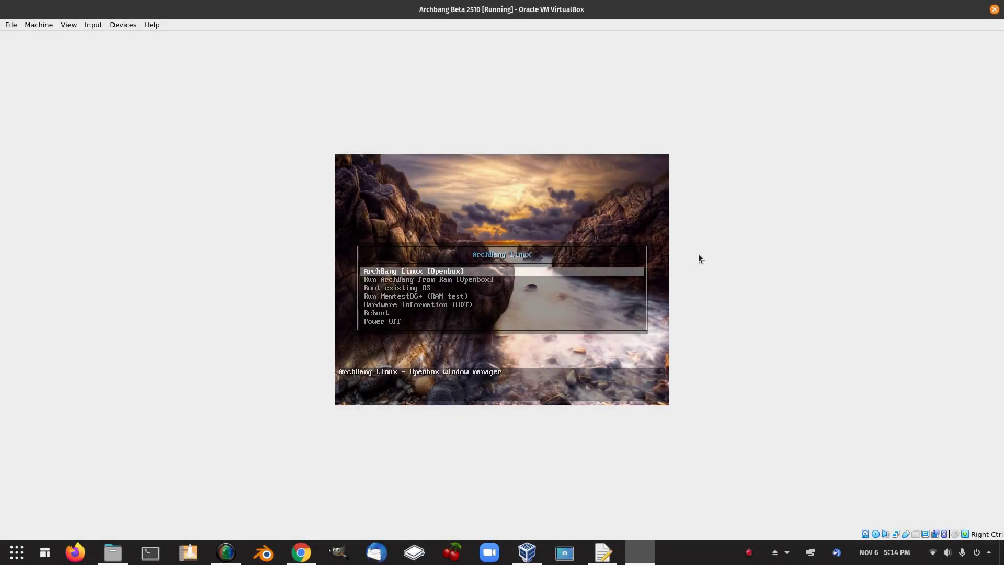
# Boot ArchBang Linux [Openbox], open and close NetSurf, then launch the Install ArchBang installer
pyautogui.press('Return')
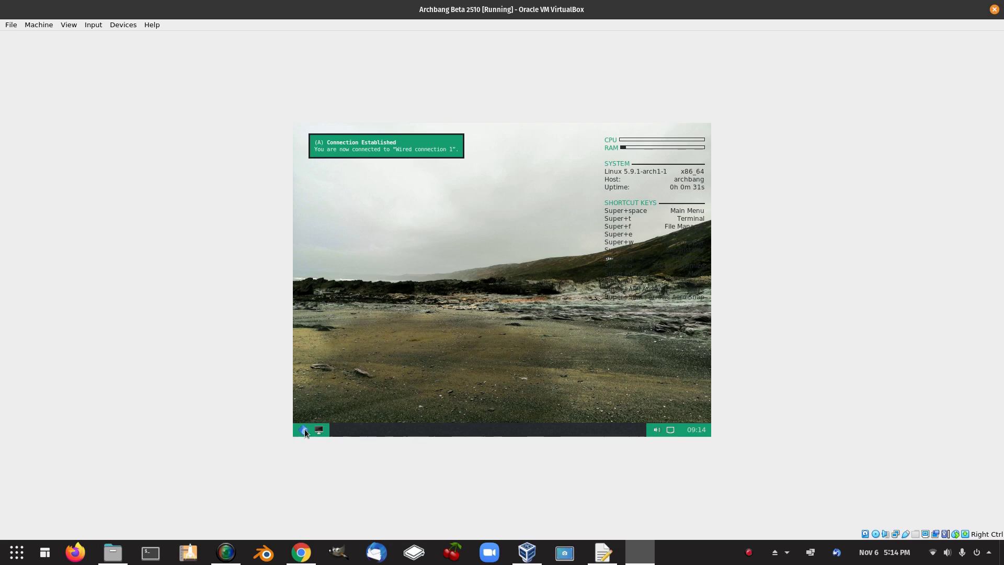
pyautogui.click(304, 430)
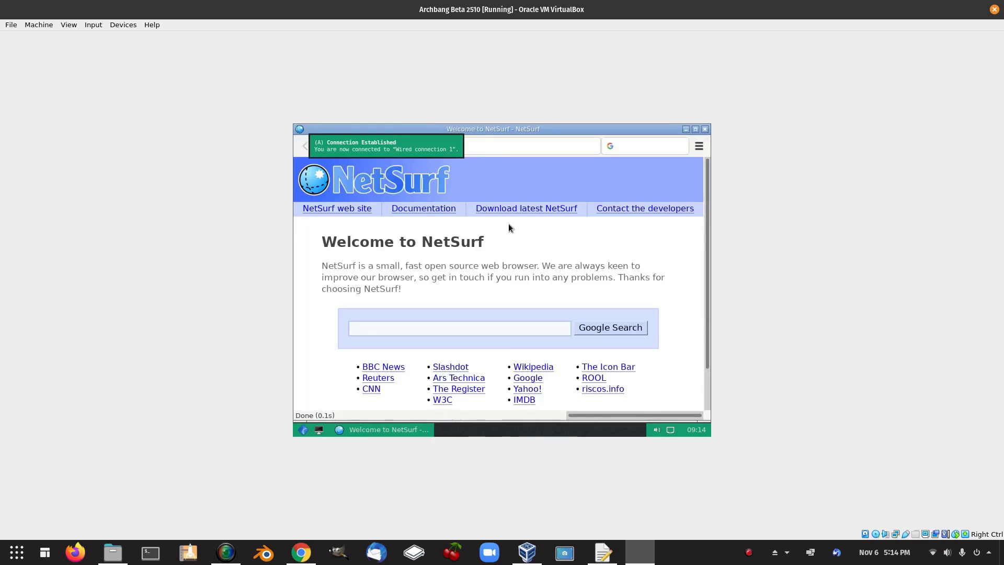
pyautogui.click(705, 129)
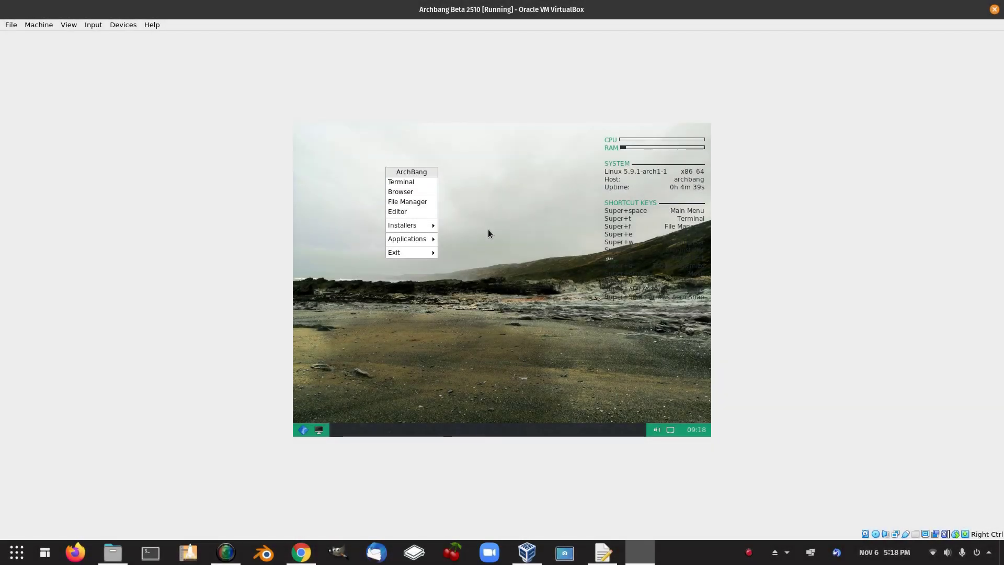
pyautogui.moveTo(415, 225)
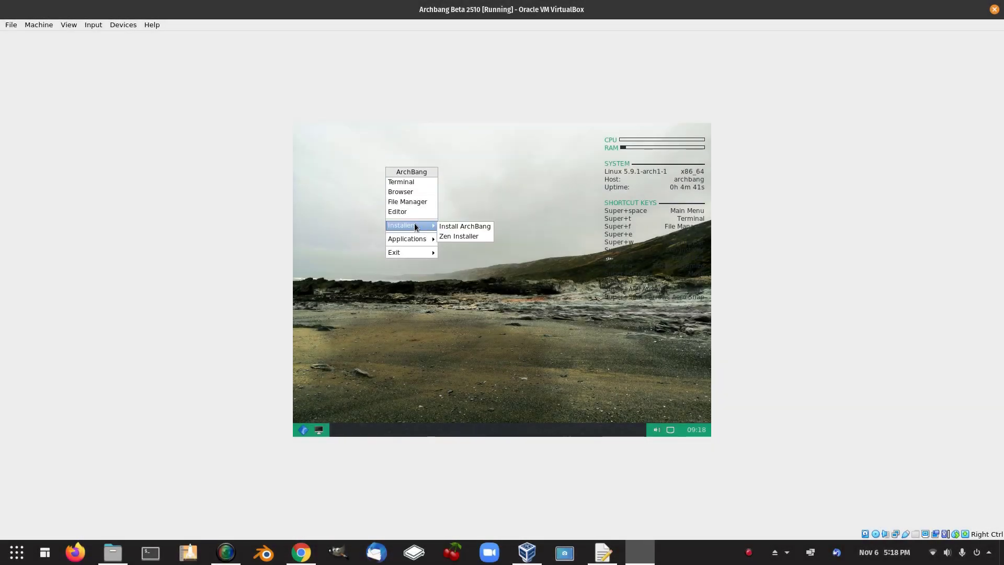
pyautogui.click(456, 226)
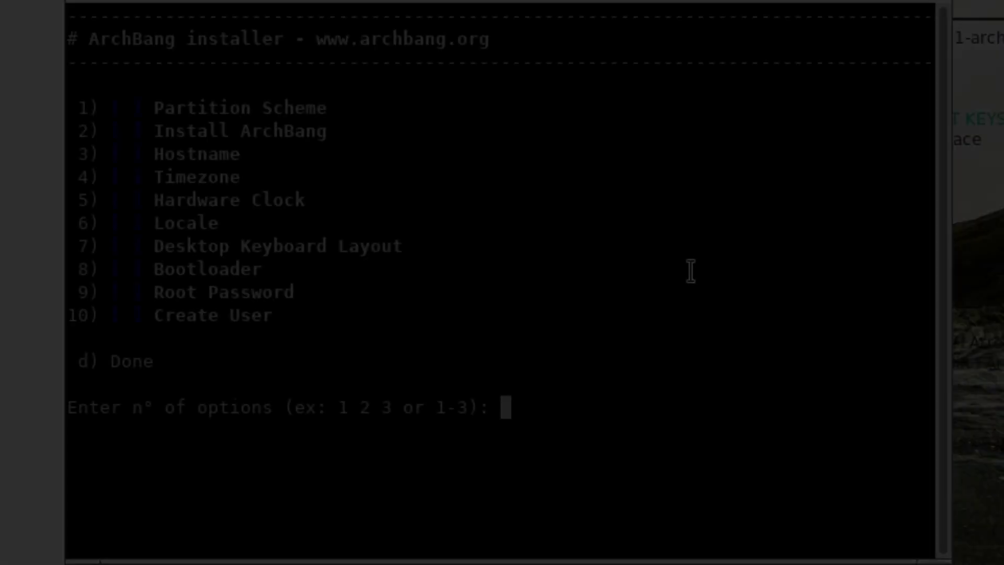
# Partition /dev/sda with the Default scheme in cgdisk, past the non-GPT disk warning
pyautogui.write('1')
pyautogui.press('Return')
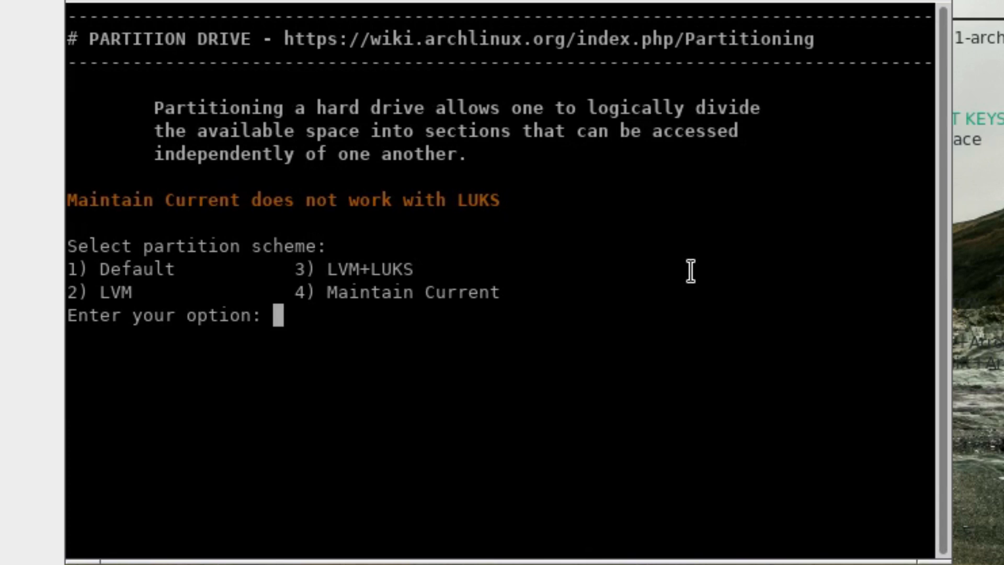
pyautogui.write('1')
pyautogui.press('Return')
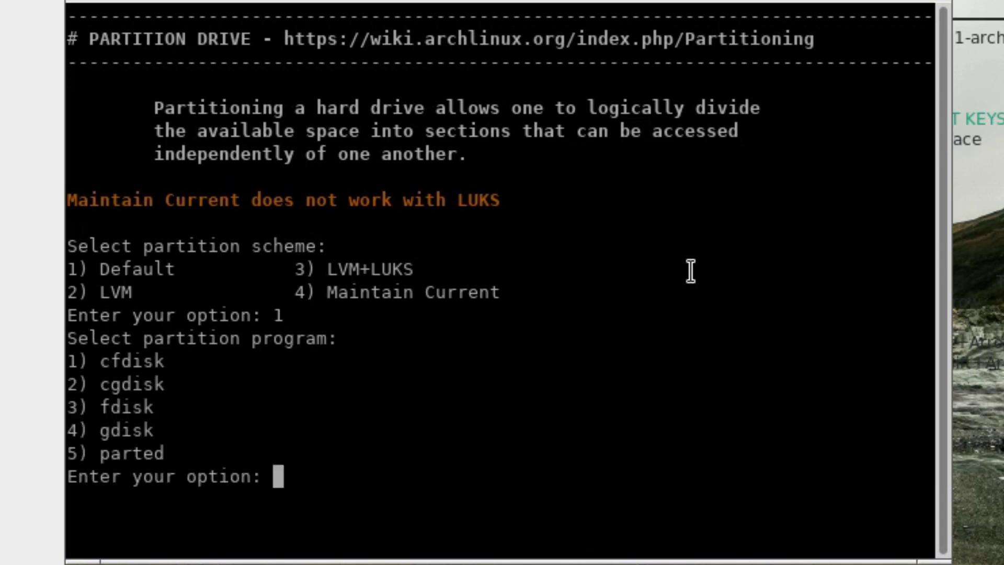
pyautogui.write('2')
pyautogui.press('Return')
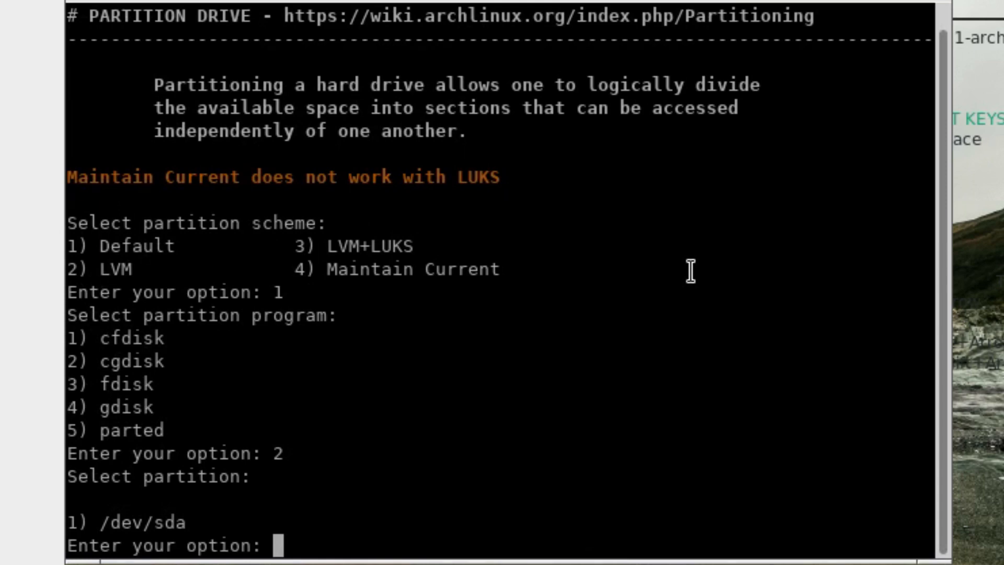
pyautogui.write('1')
pyautogui.press('Return')
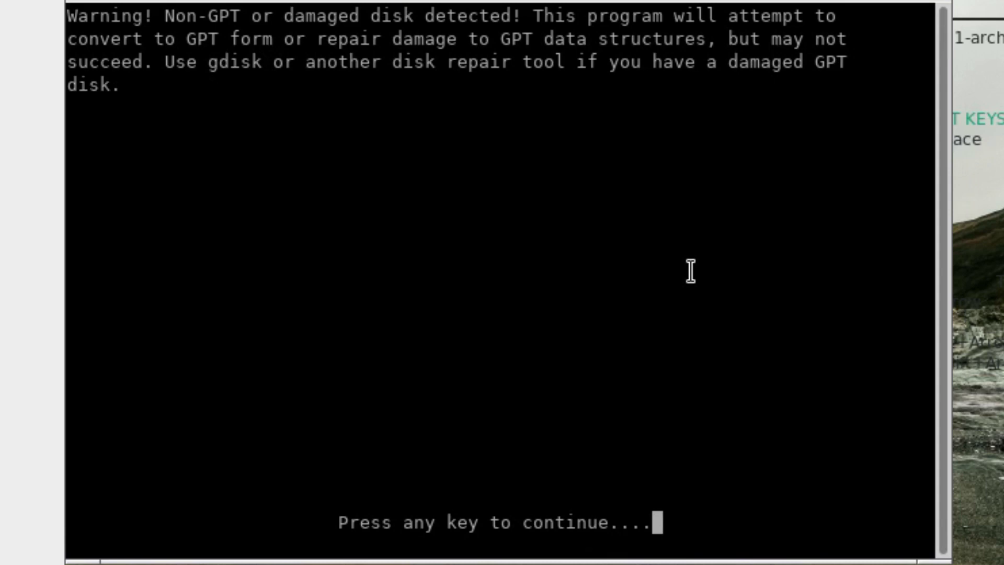
pyautogui.press('Return')
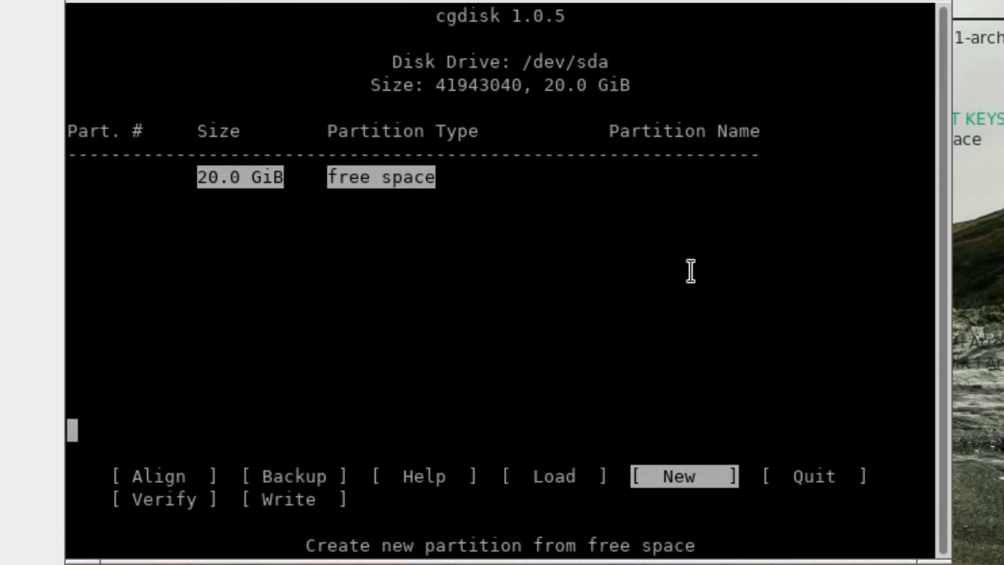
# Create a new partition from sector 2048 using the whole disk, type 8300
pyautogui.press('Return')
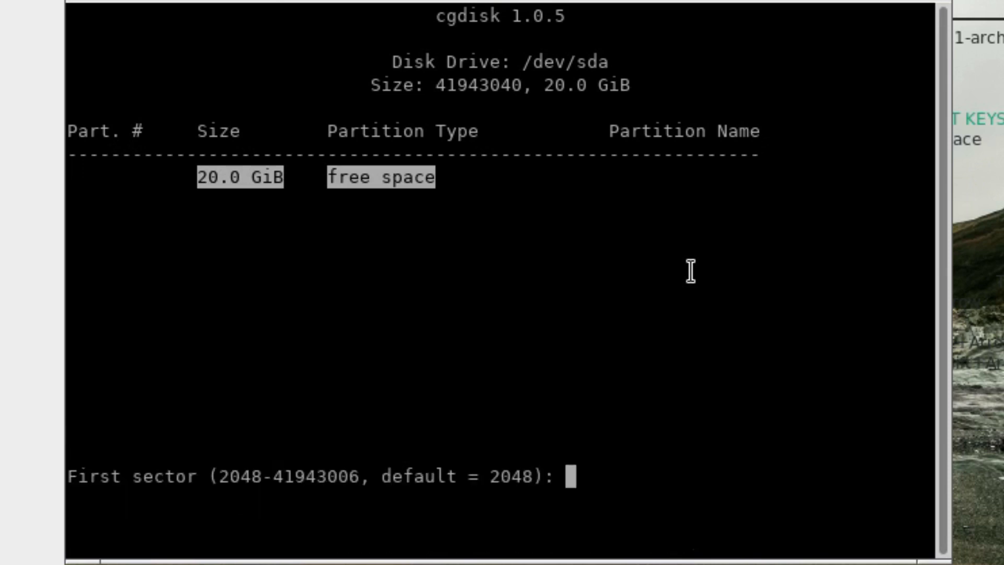
pyautogui.write('2048')
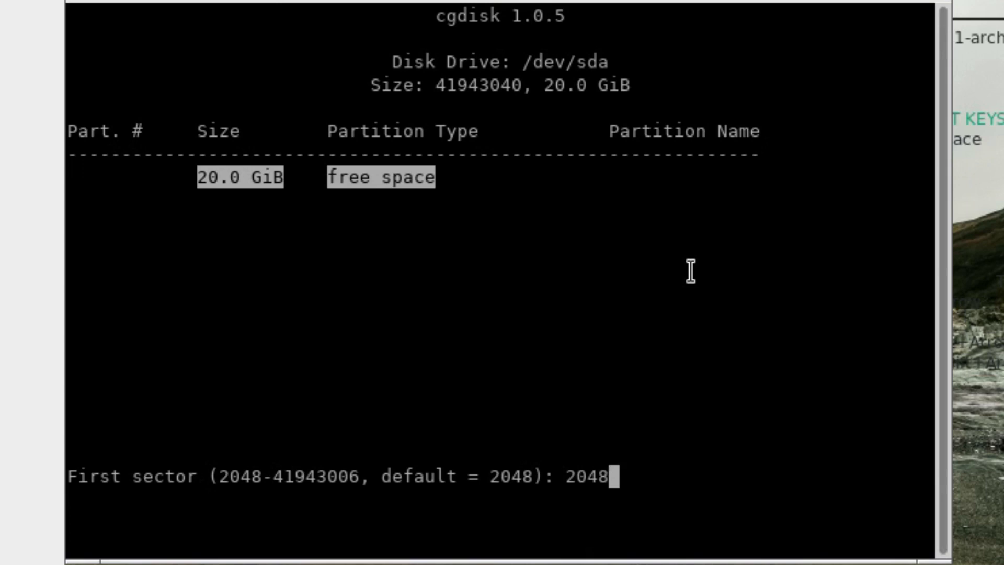
pyautogui.press('Return')
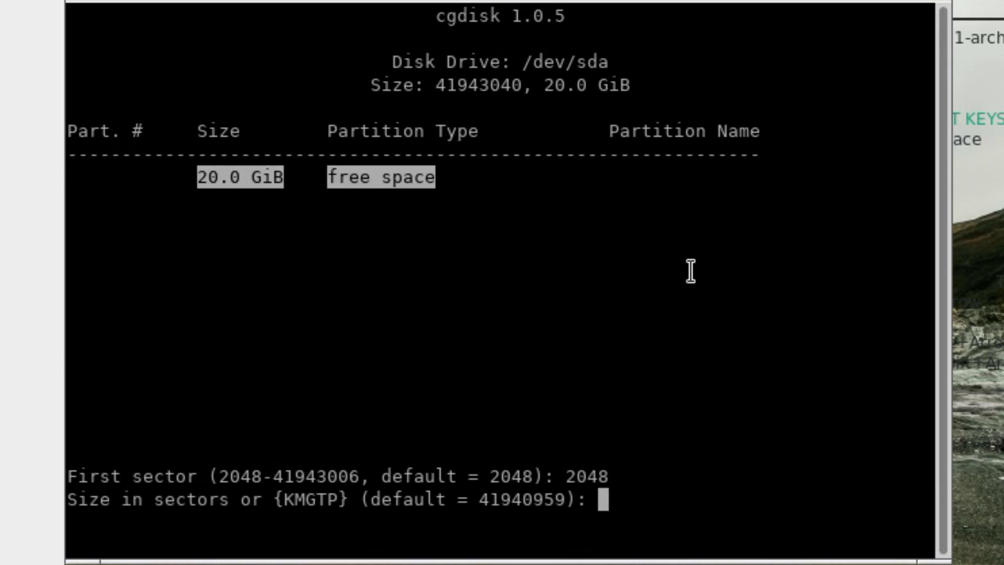
pyautogui.press('Return')
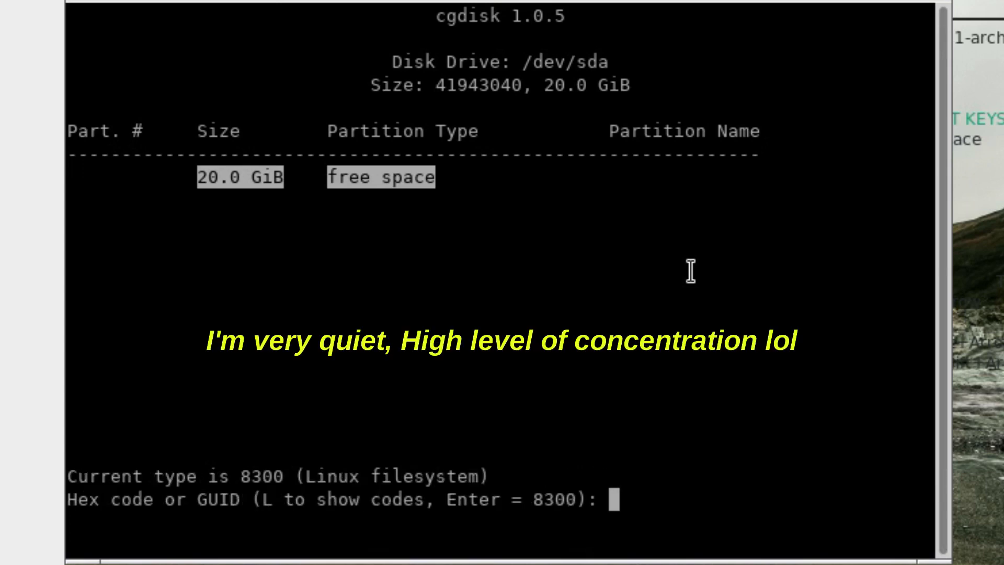
pyautogui.press('Return')
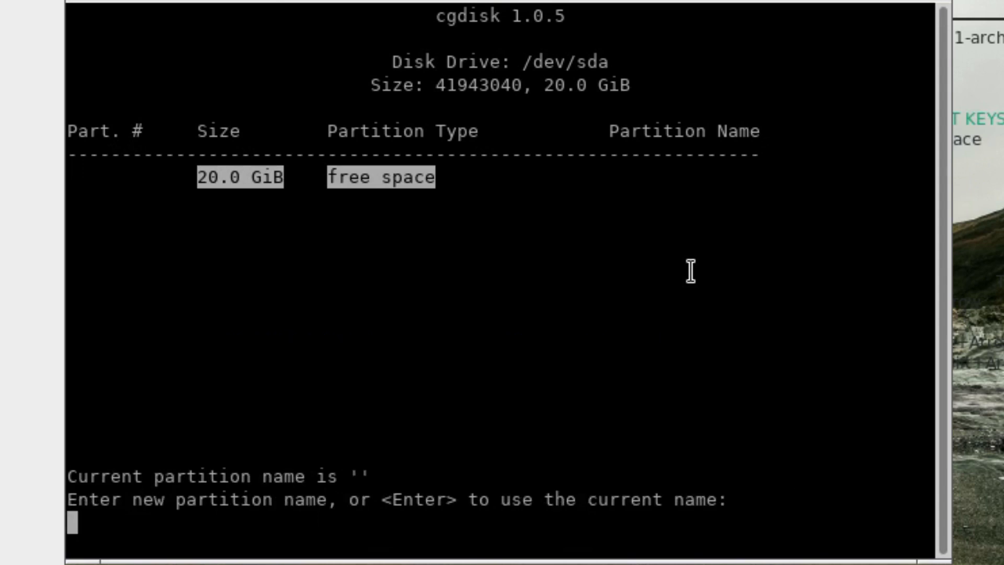
pyautogui.press('Return')
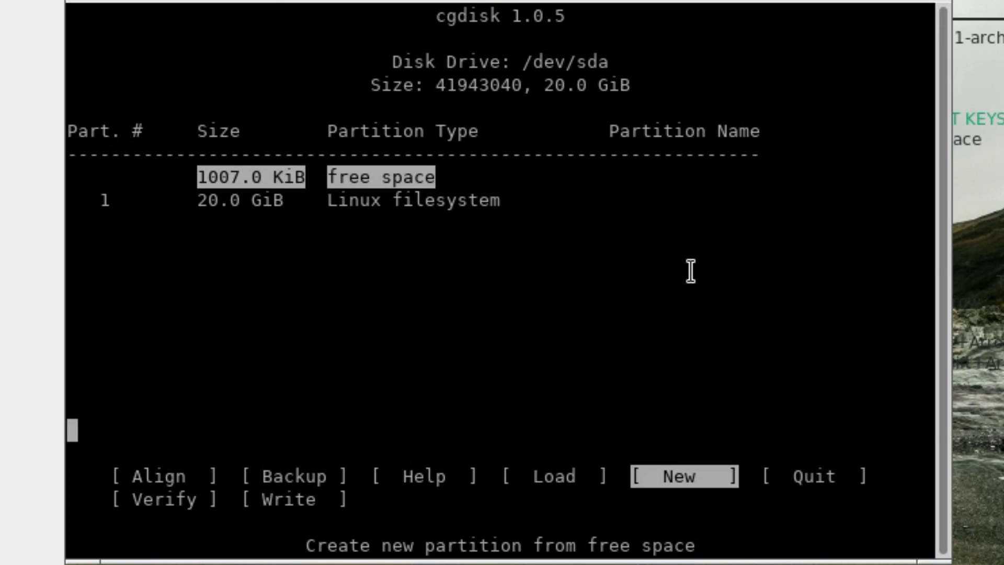
# Write the partition table to disk, confirming with 'yes', and quit cgdisk
pyautogui.press('Right')
pyautogui.press('Right')
pyautogui.press('Right')
pyautogui.press('Return')
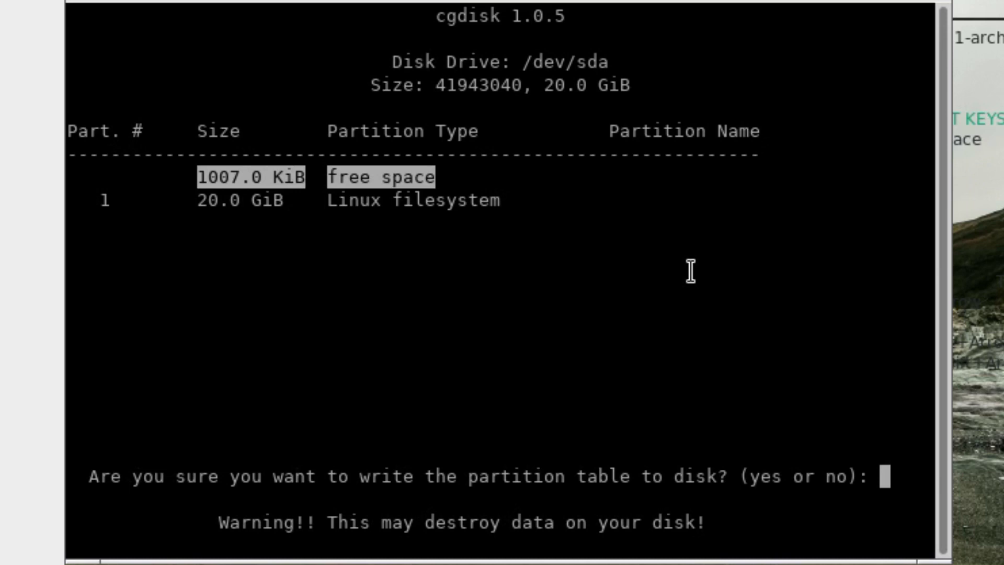
pyautogui.write('yes')
pyautogui.press('Return')
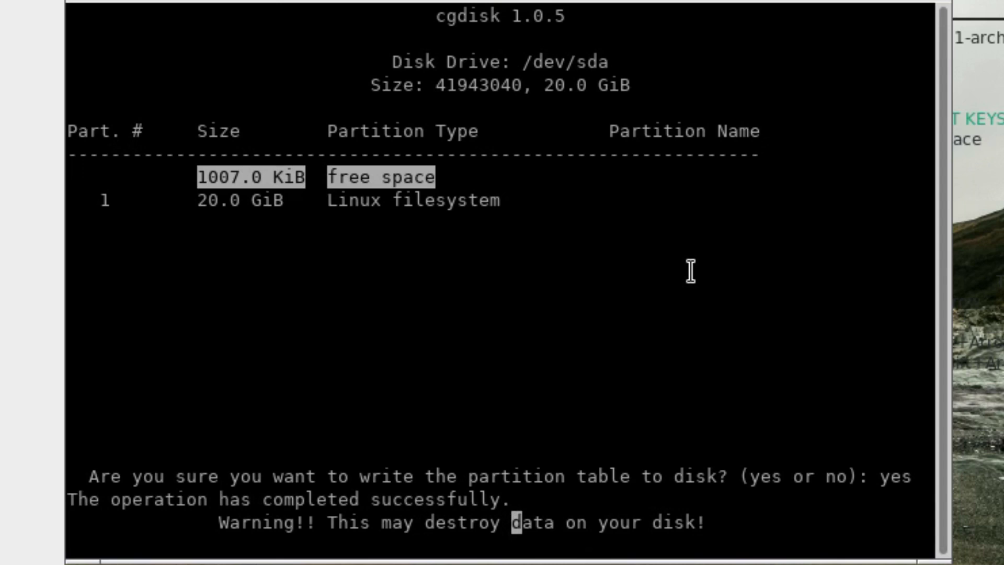
pyautogui.press('Right')
pyautogui.press('Return')
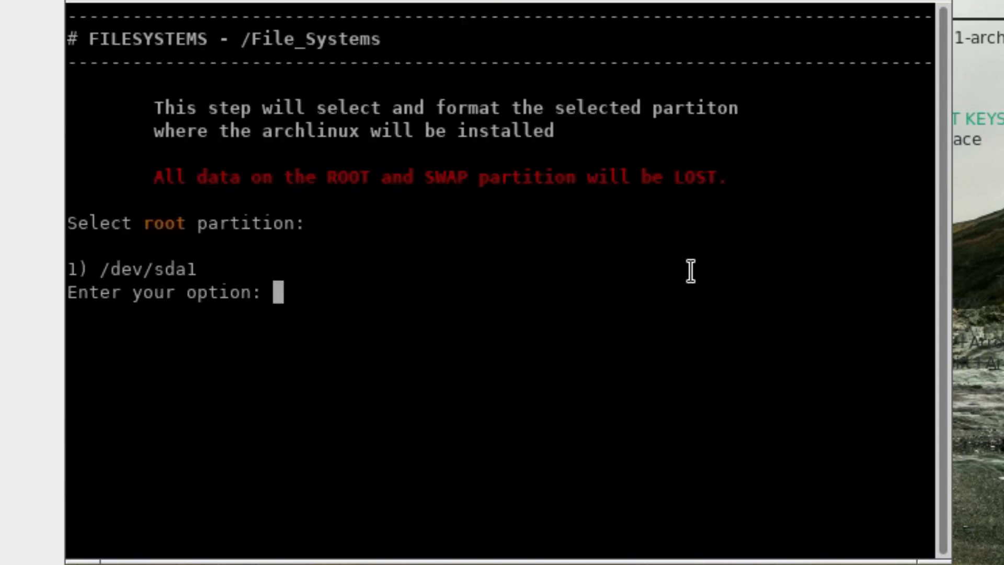
# Use /dev/sda1 as the root partition and format it as ext4
pyautogui.write('1')
pyautogui.press('Return')
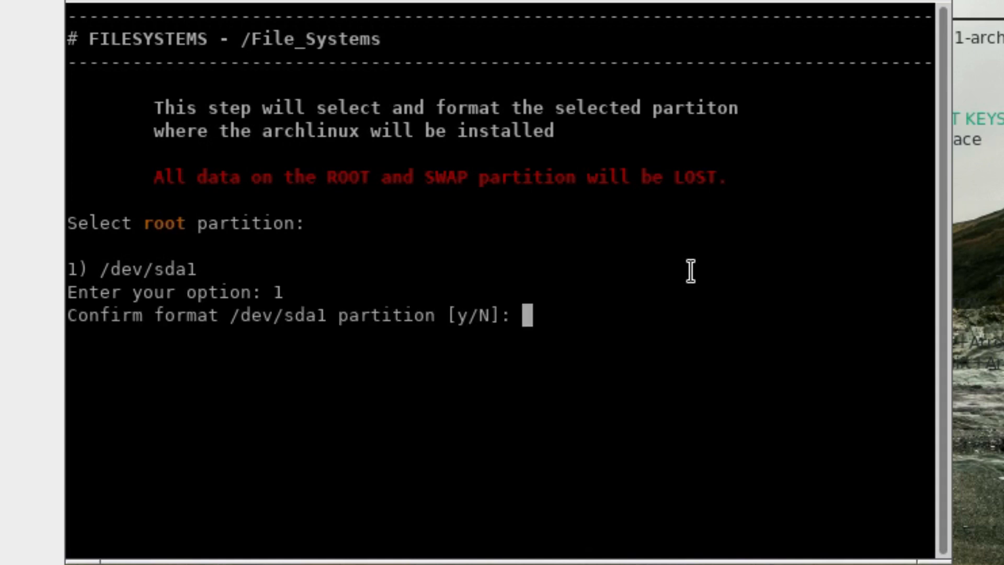
pyautogui.write('y')
pyautogui.press('Return')
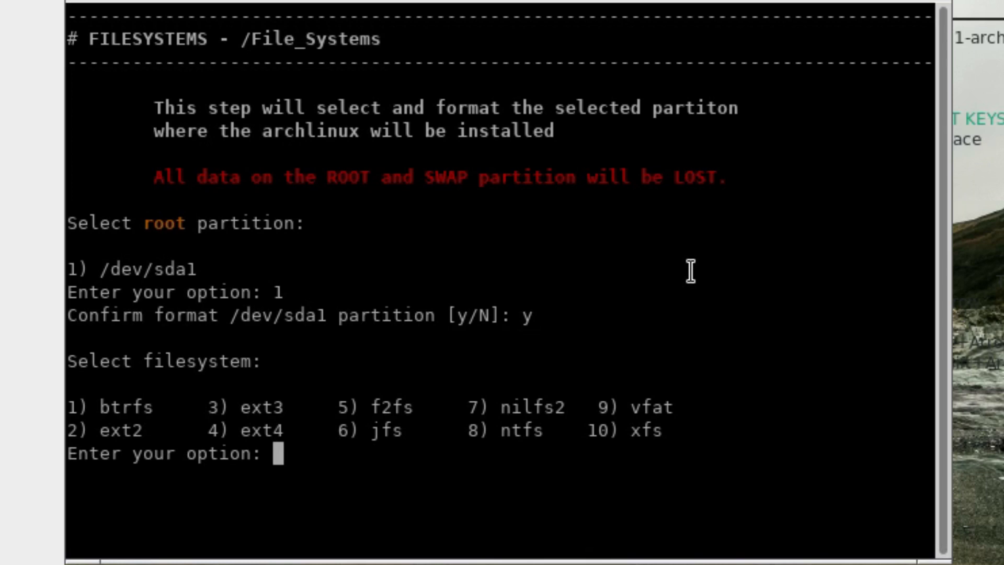
pyautogui.write('4')
pyautogui.press('Return')
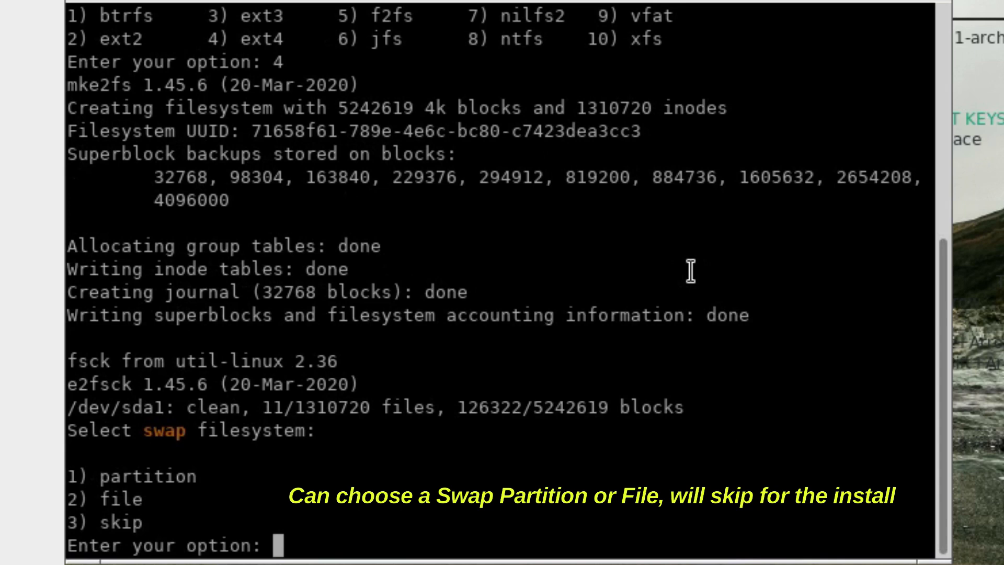
# Skip creating a swap area and return to the installer menu
pyautogui.write('3')
pyautogui.press('Return')
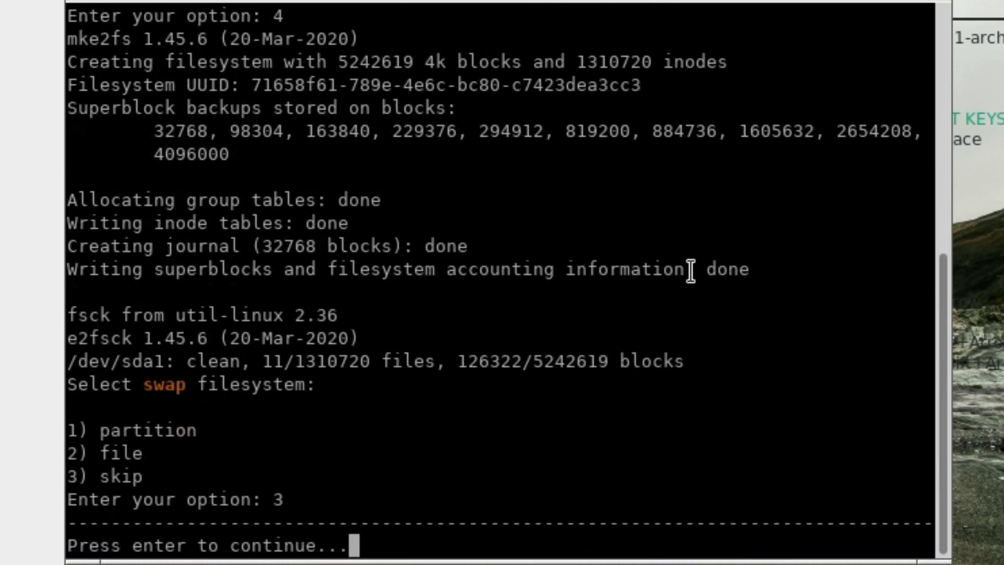
pyautogui.press('Return')
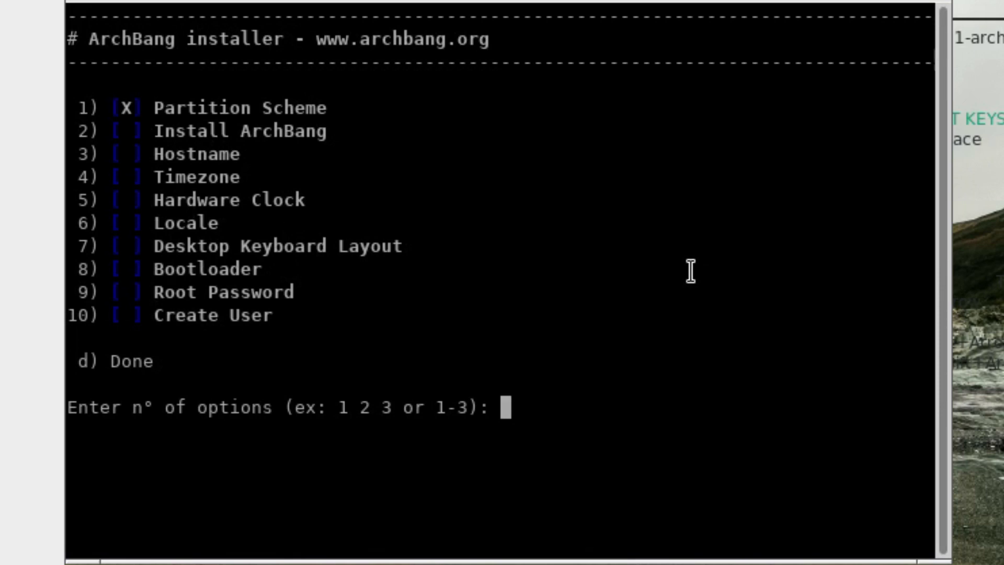
# Install ArchBang with option 2 and set the hostname to archbang
pyautogui.write('2')
pyautogui.press('Return')
pyautogui.write('3+')
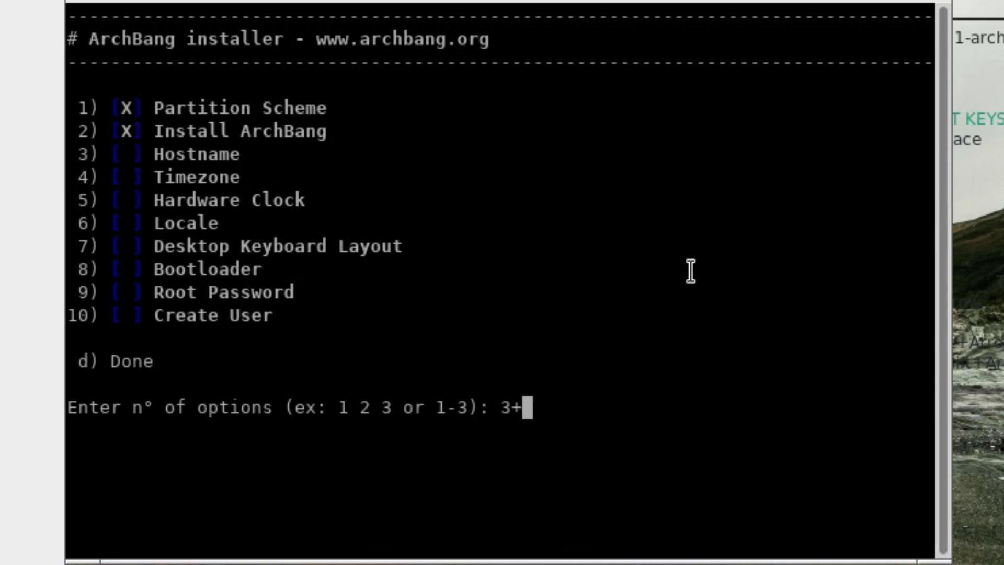
pyautogui.press('BackSpace')
pyautogui.press('Return')
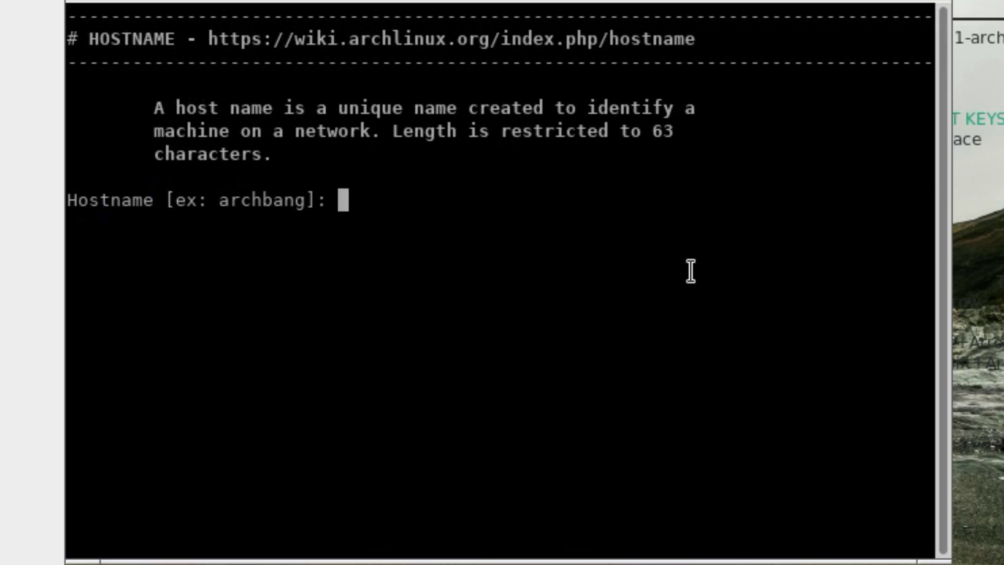
pyautogui.write('archba')
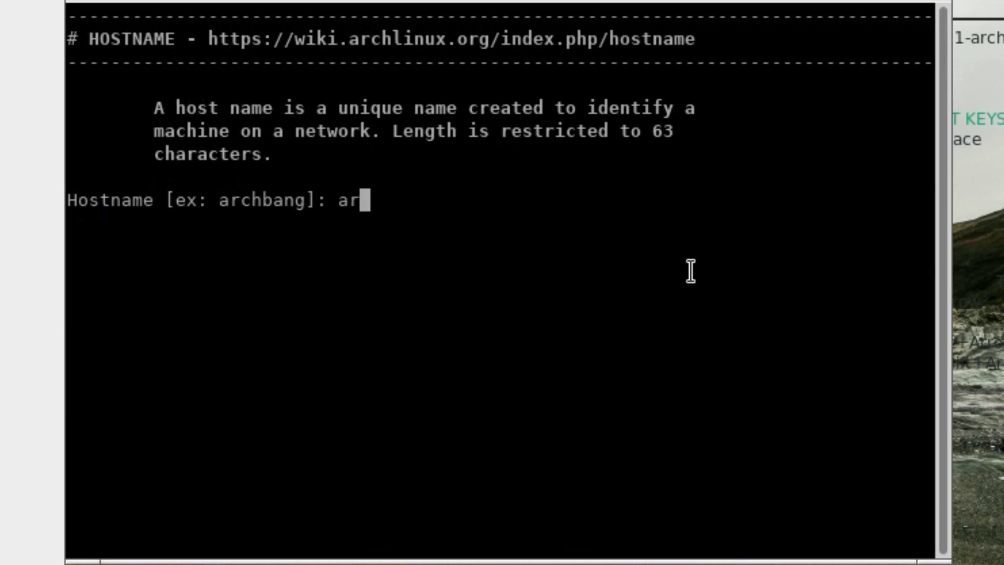
pyautogui.write('ng')
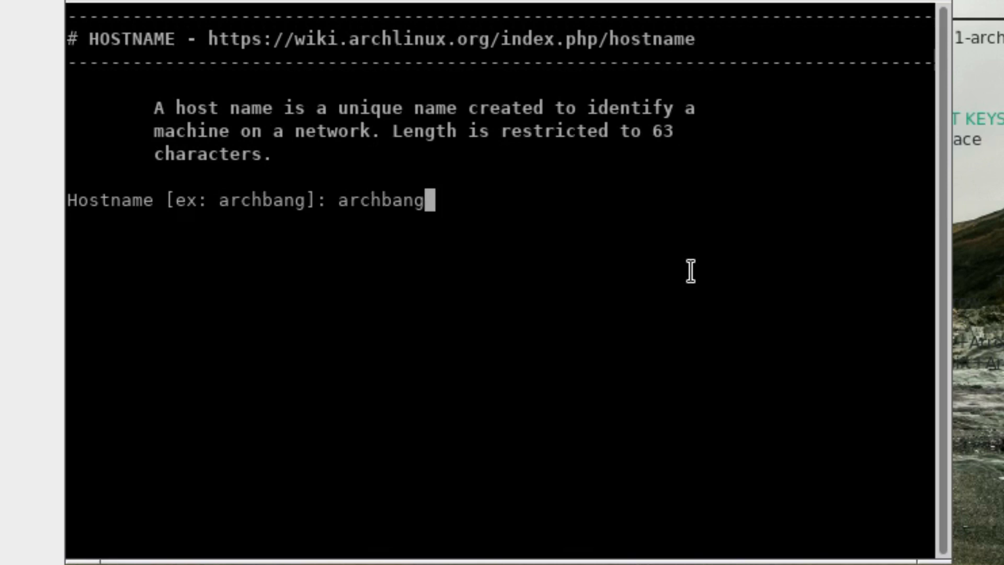
pyautogui.press('Return')
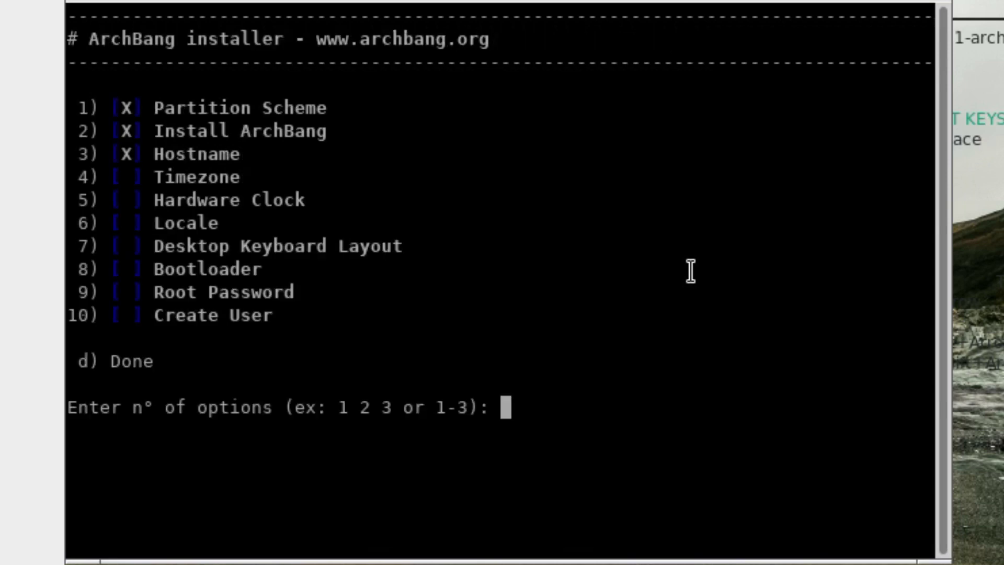
# Choose Australia (6) and Perth (11) in the timezone step
pyautogui.write('4')
pyautogui.press('Return')
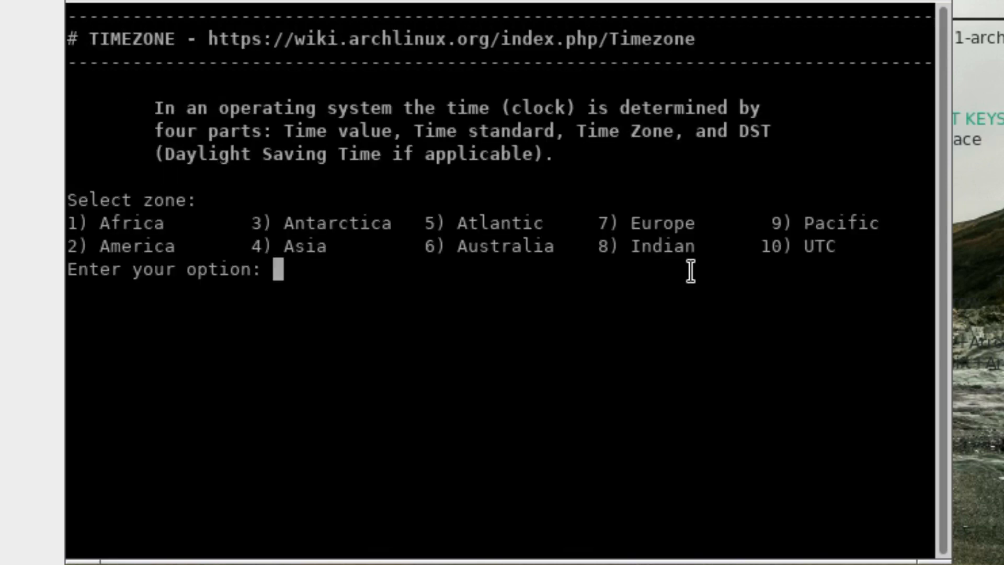
pyautogui.write('6')
pyautogui.press('Return')
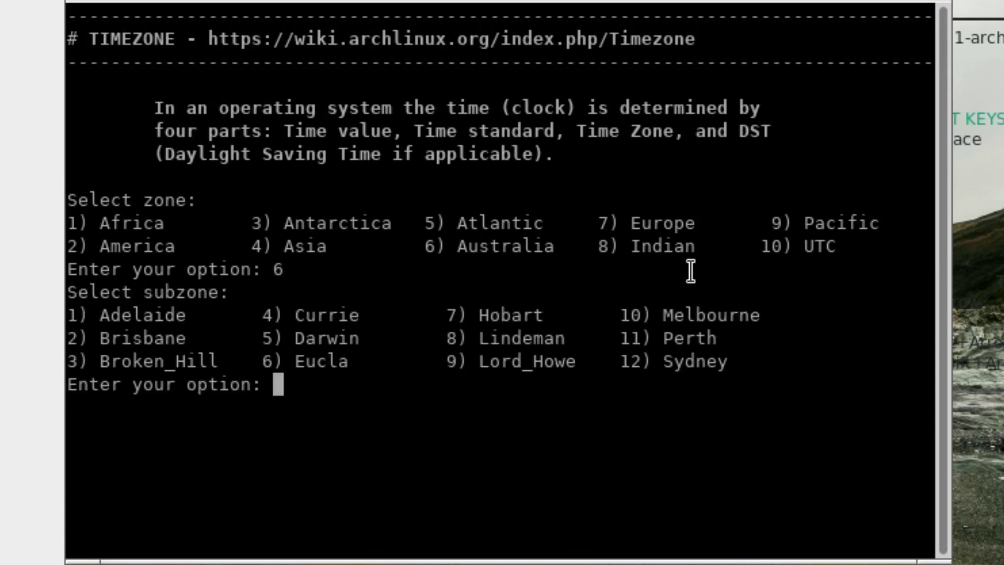
pyautogui.write('11')
pyautogui.press('Return')
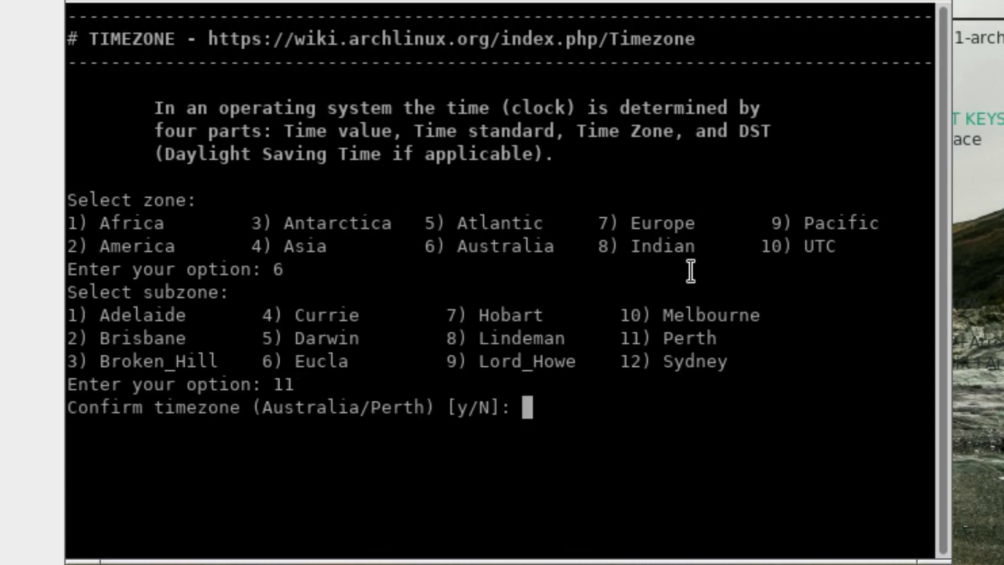
# Confirm the Australia/Perth timezone and set the locale to en_AU (entry 79)
pyautogui.write('y')
pyautogui.press('Return')
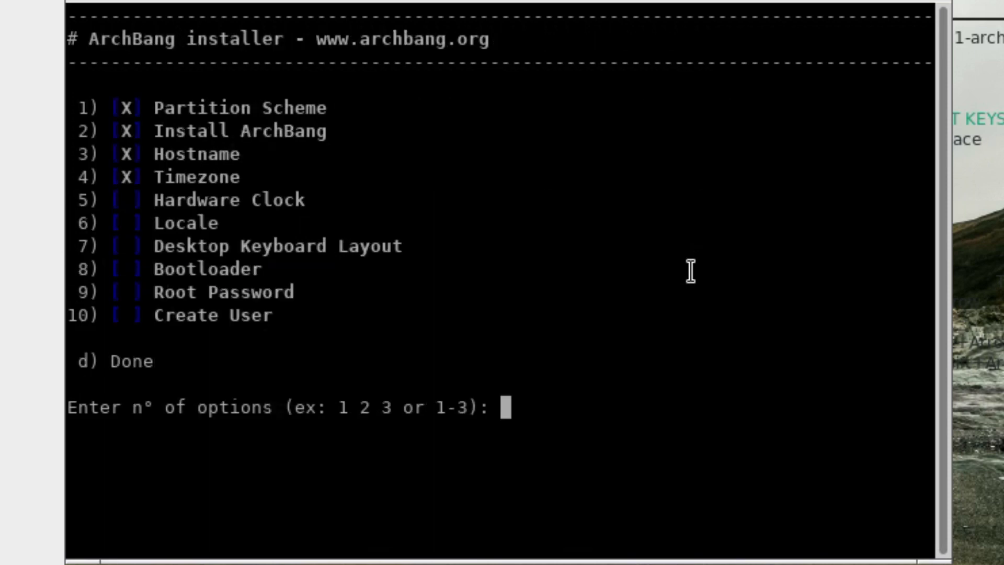
pyautogui.write('6')
pyautogui.press('Return')
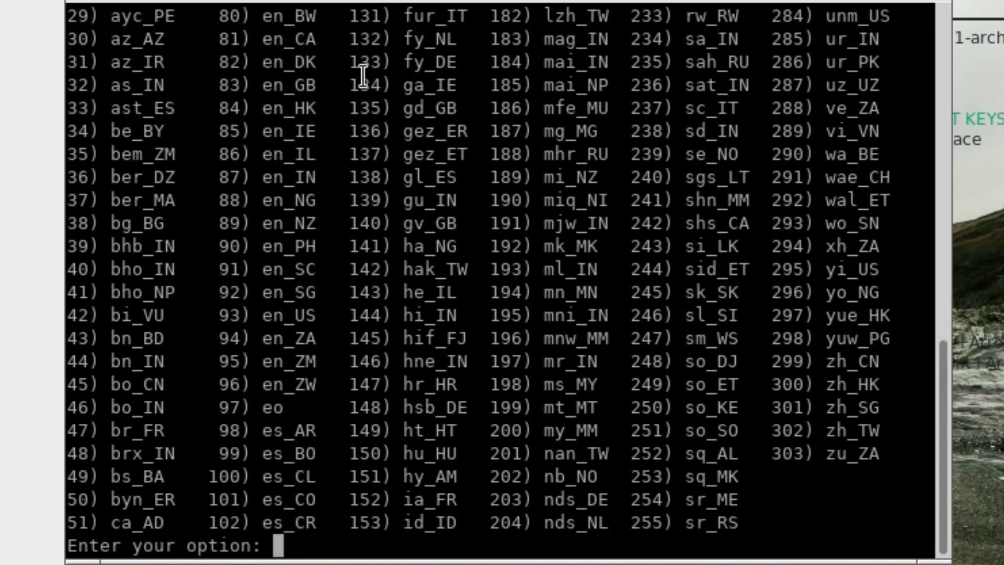
pyautogui.scroll(8, 377, 108)
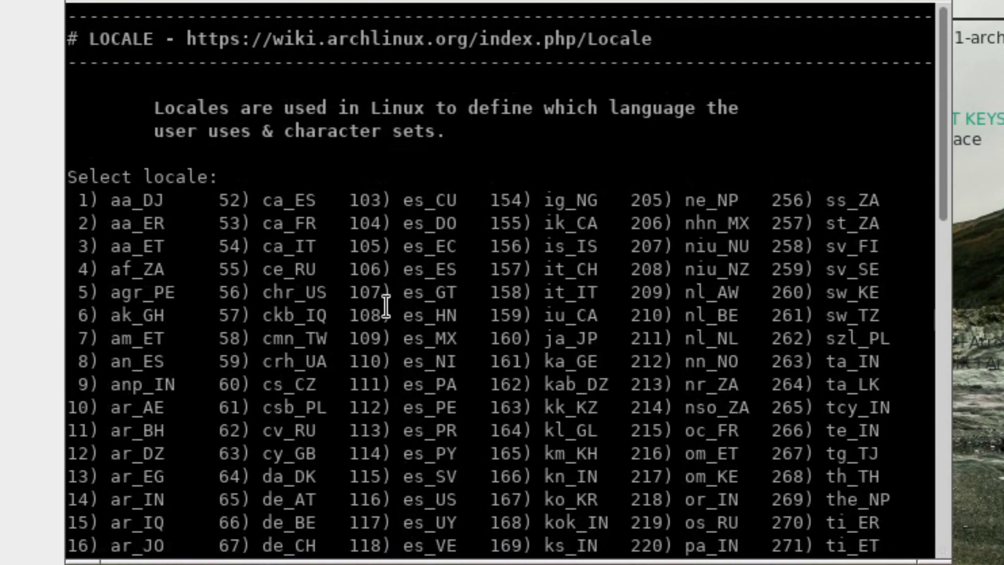
pyautogui.scroll(-2, 389, 320)
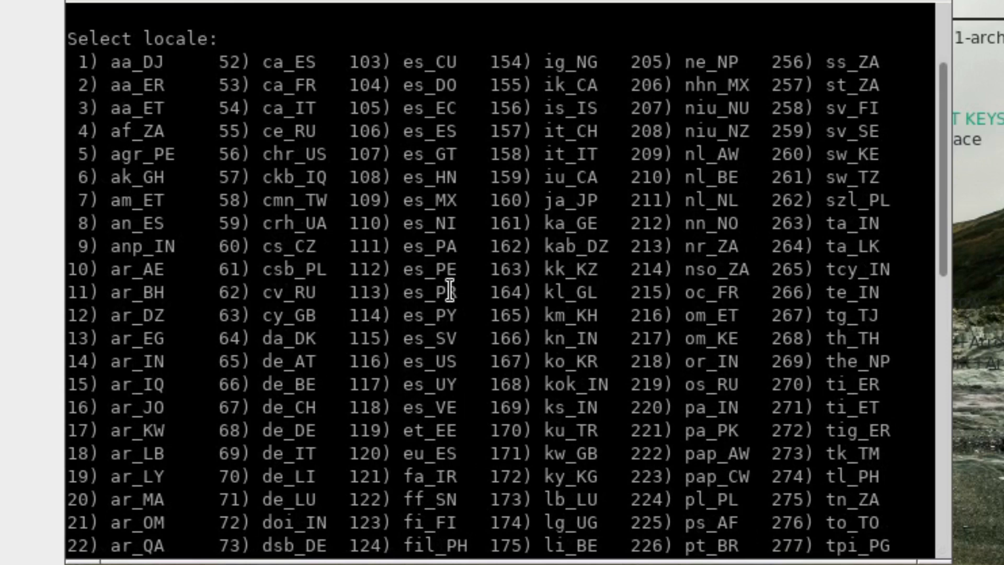
pyautogui.scroll(-2, 447, 287)
pyautogui.scroll(-3, 450, 290)
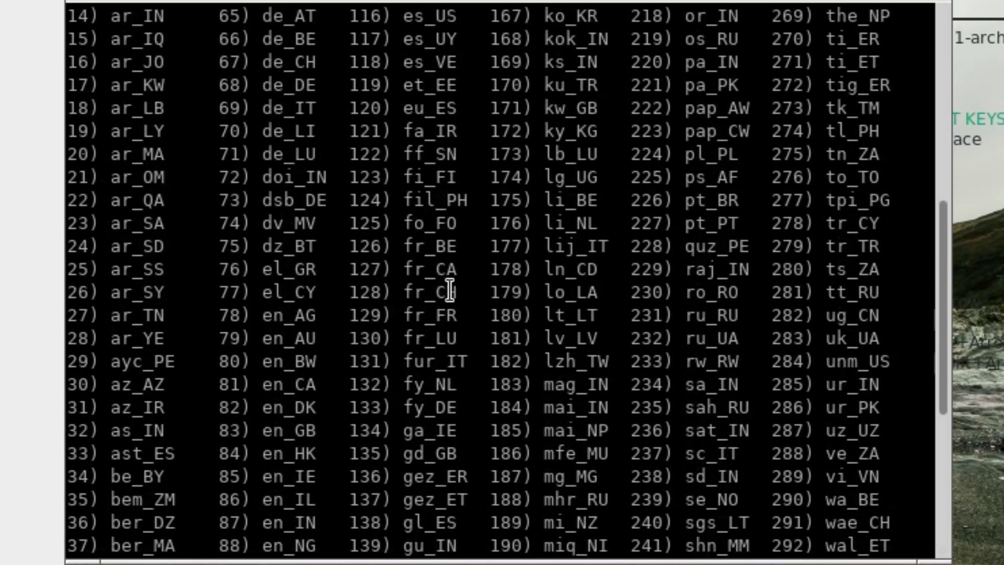
pyautogui.scroll(-5, 316, 348)
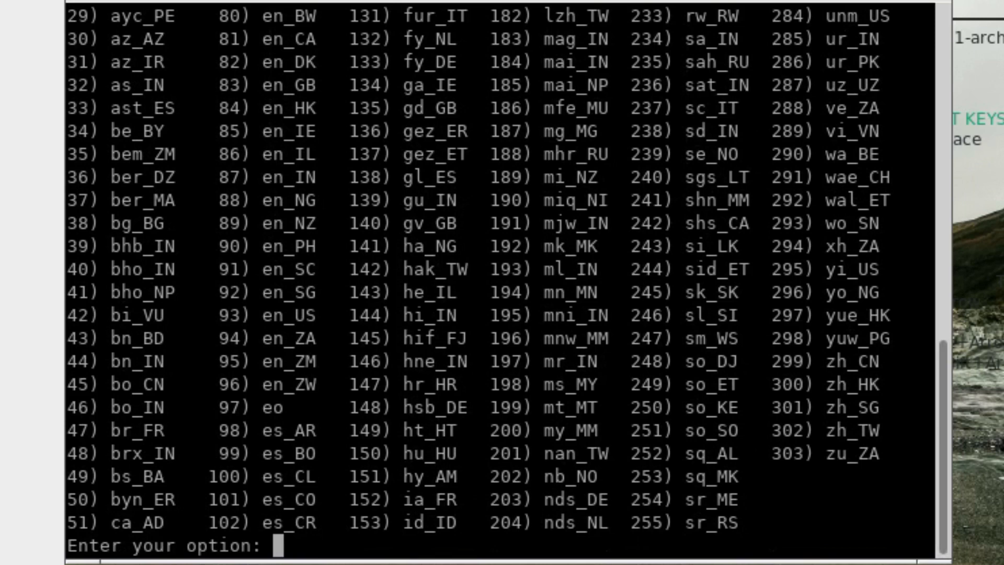
pyautogui.write('79')
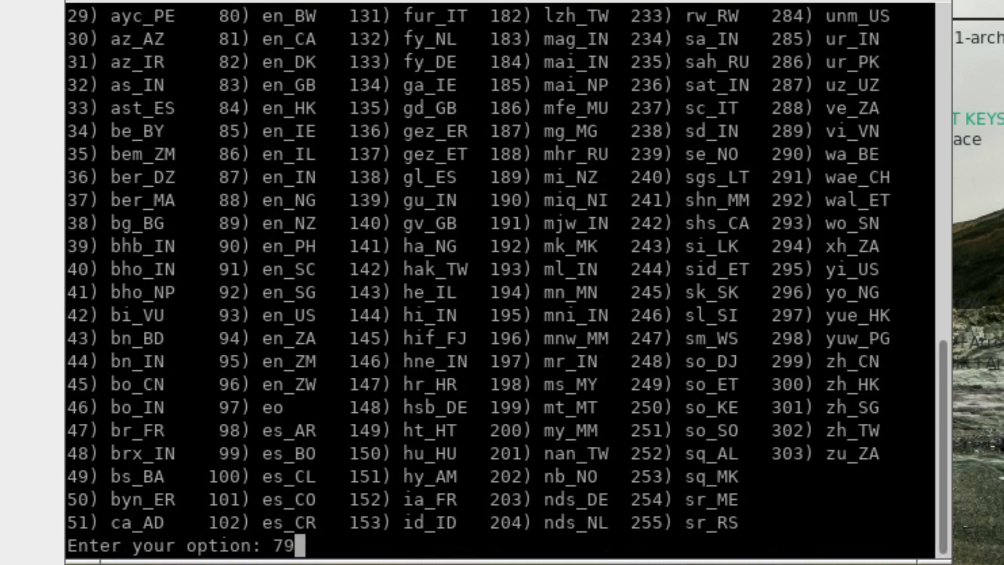
pyautogui.press('Return')
pyautogui.write('y')
pyautogui.press('Return')
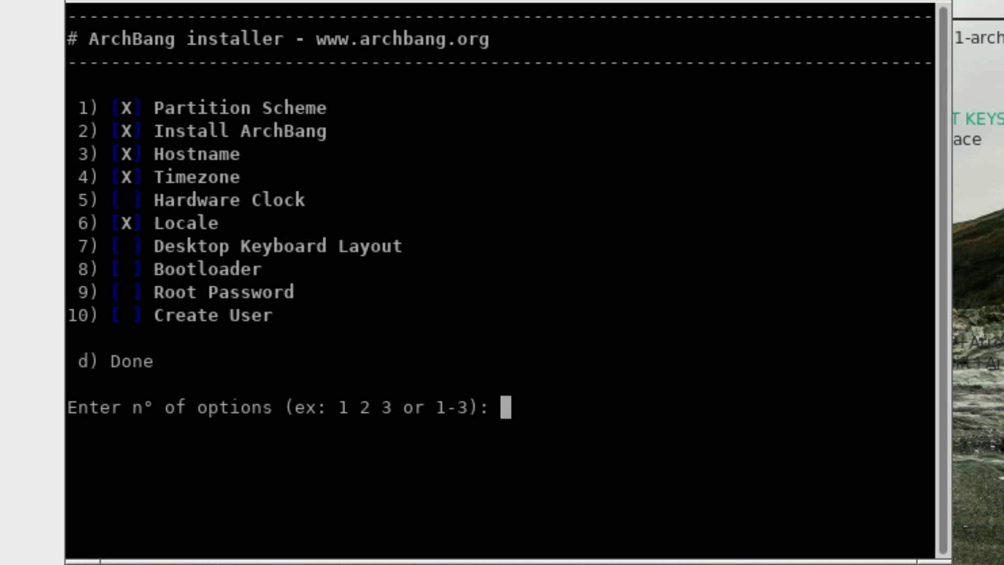
# Install the Grub2 bootloader using Automatic install, then return to the menu
pyautogui.write('8')
pyautogui.press('Return')
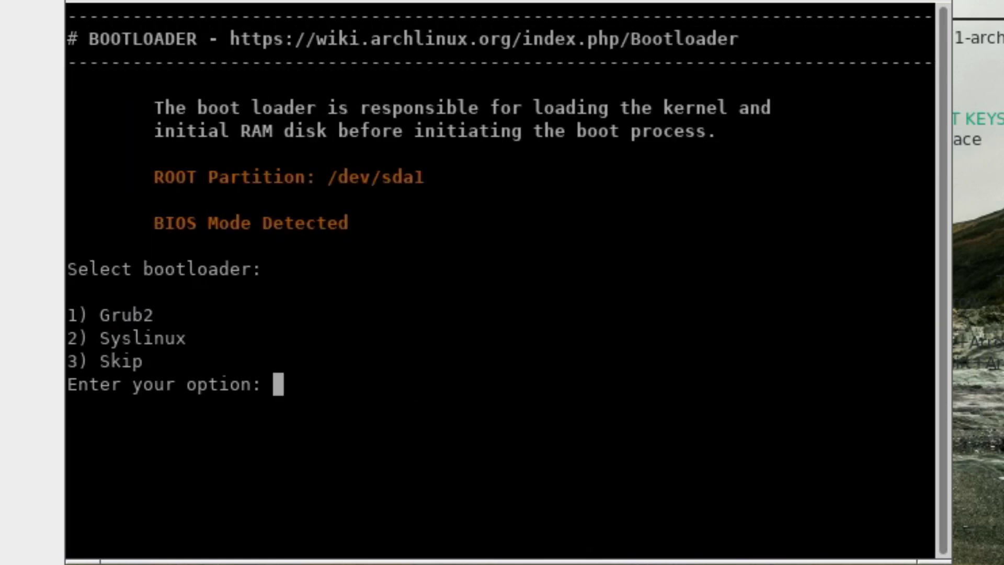
pyautogui.write('1')
pyautogui.press('Return')
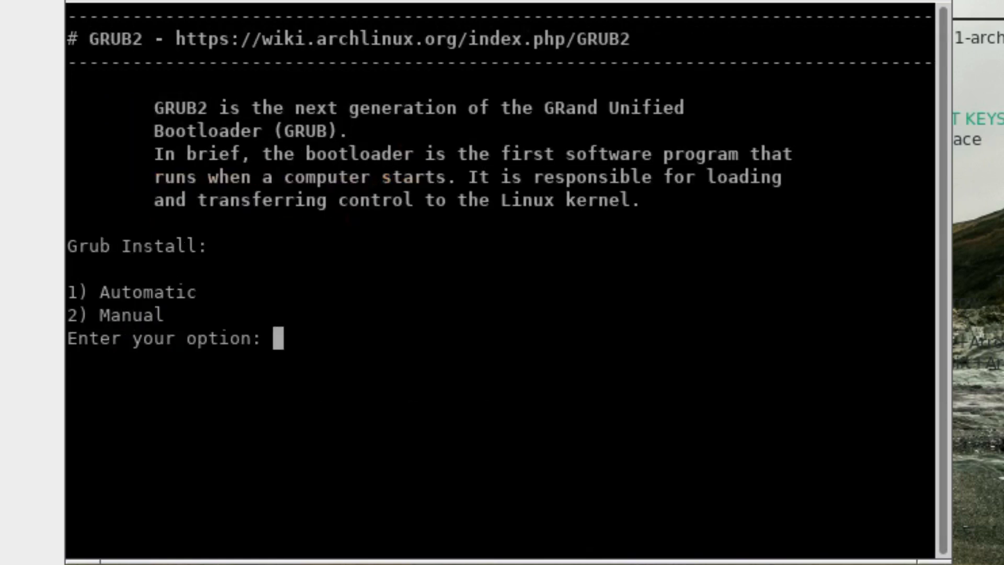
pyautogui.write('1')
pyautogui.press('Return')
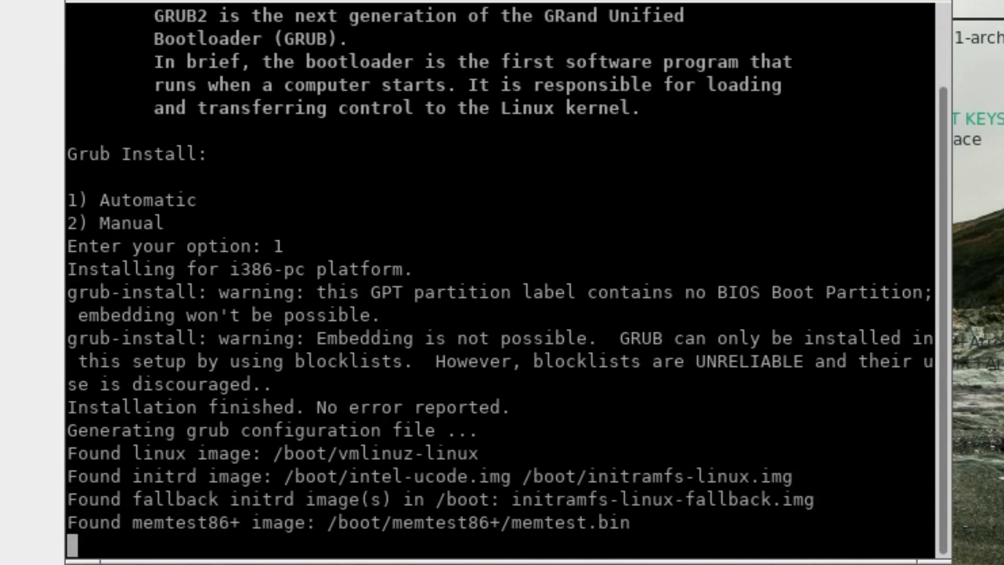
pyautogui.press('Return')
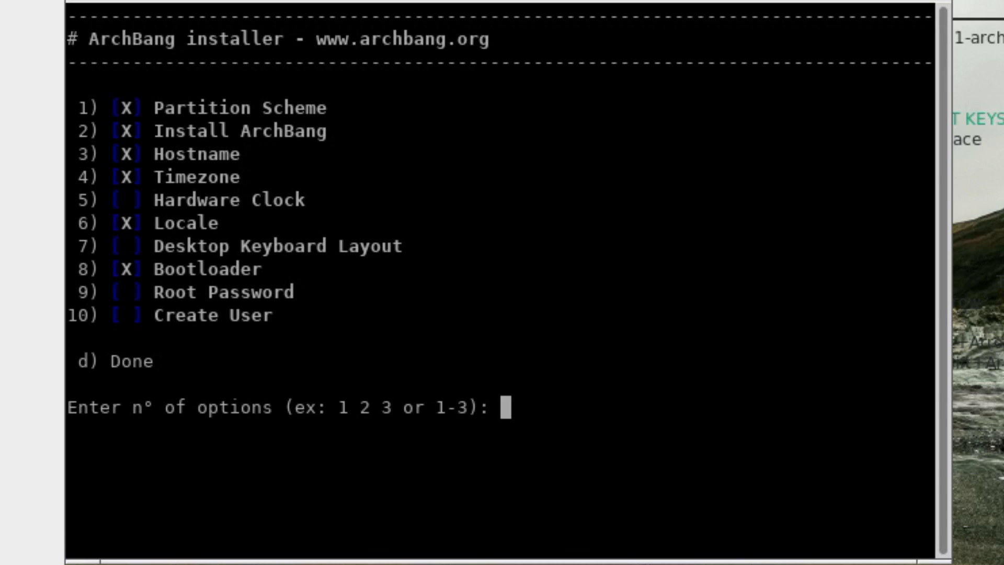
# Create a new user via option 10, entering the username and password twice
pyautogui.write('10')
pyautogui.press('Return')
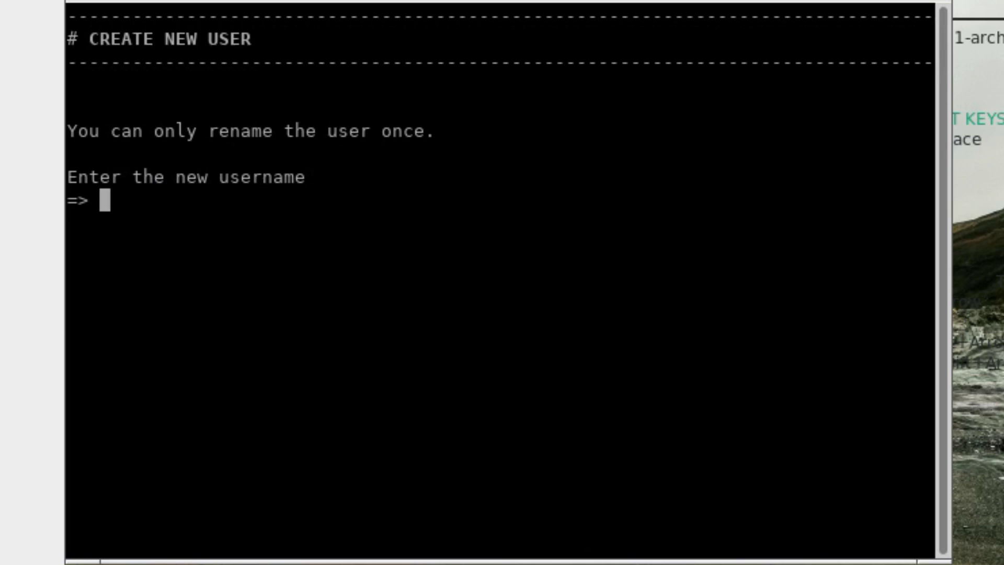
pyautogui.write('colin')
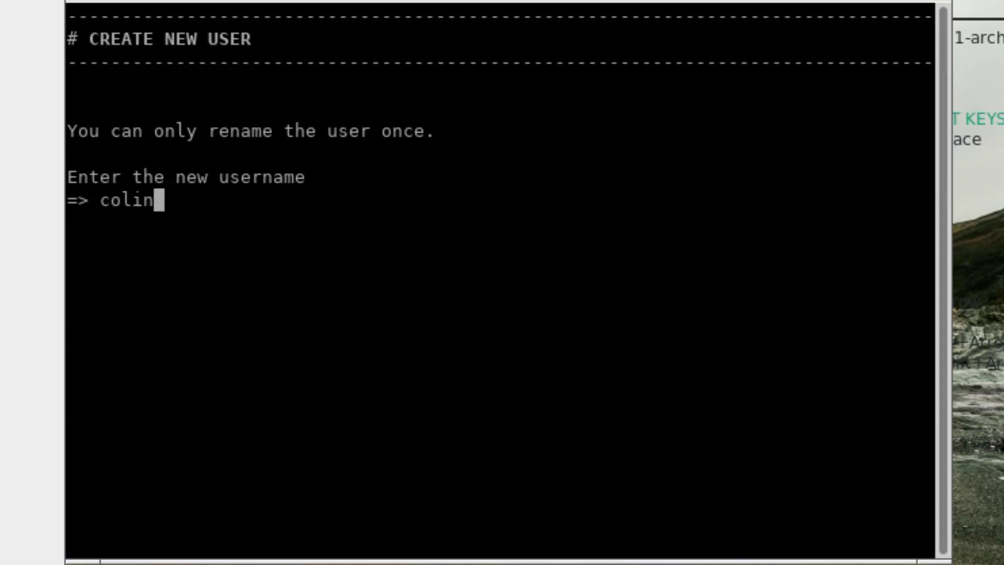
pyautogui.press('Return')
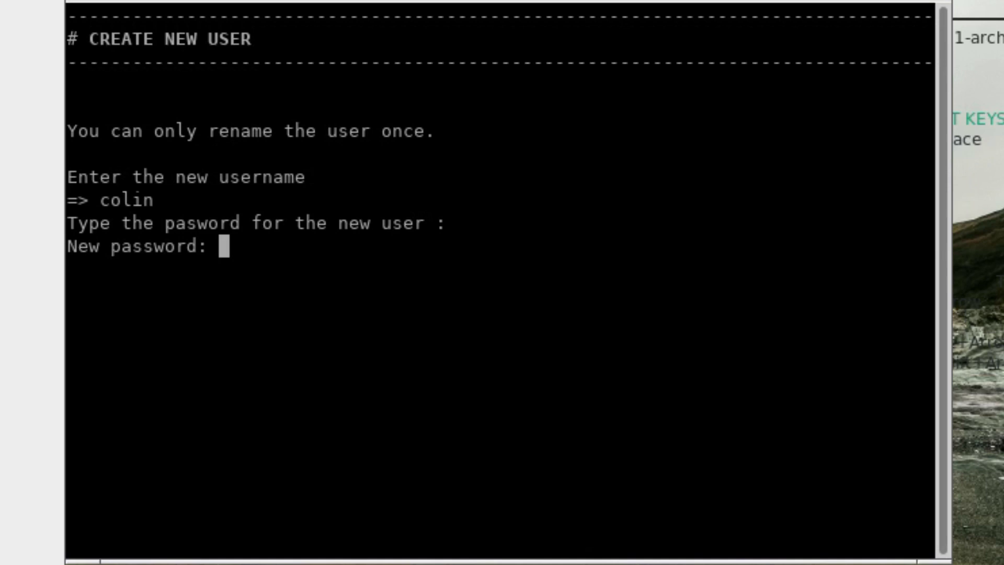
pyautogui.press('Return')
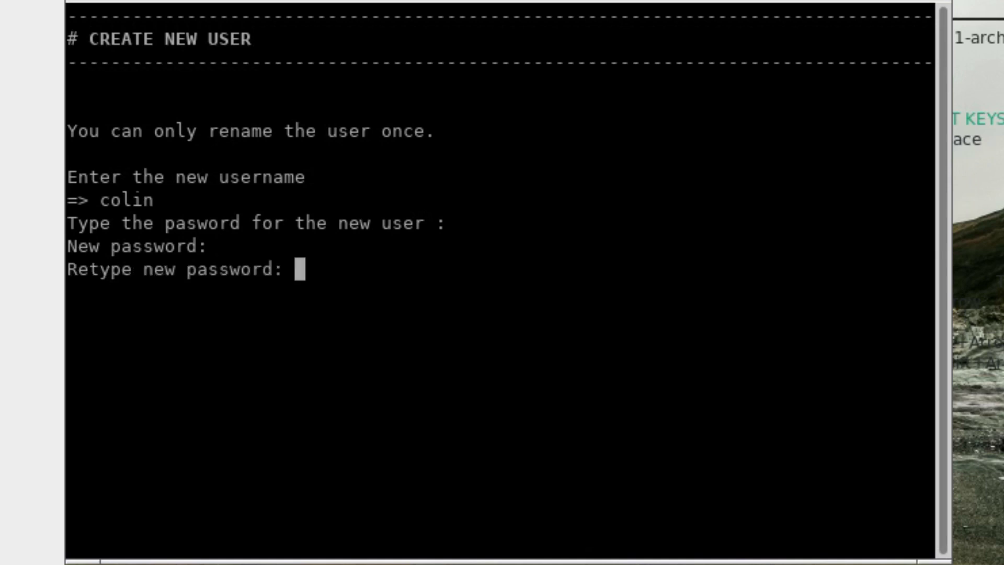
pyautogui.press('Return')
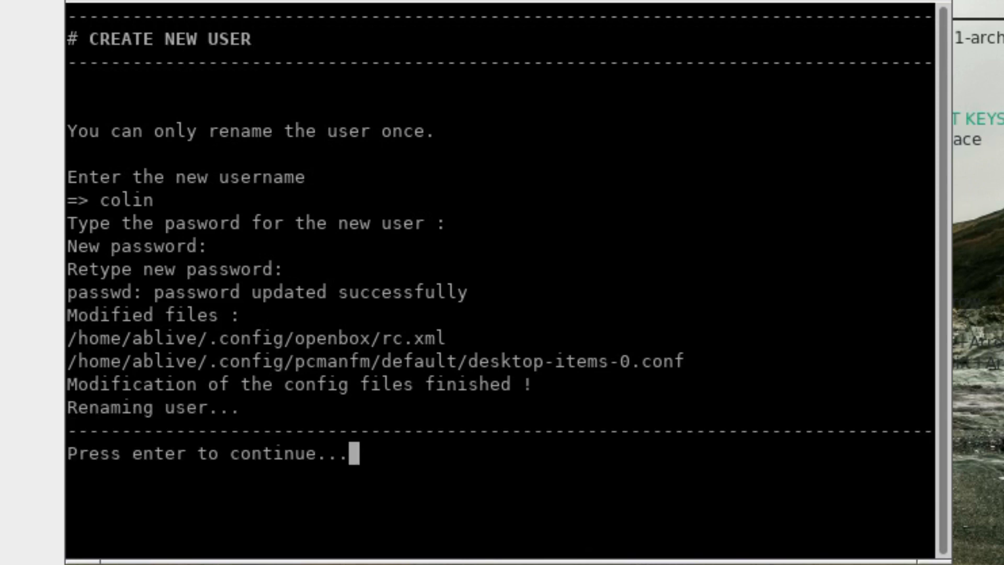
pyautogui.press('Return')
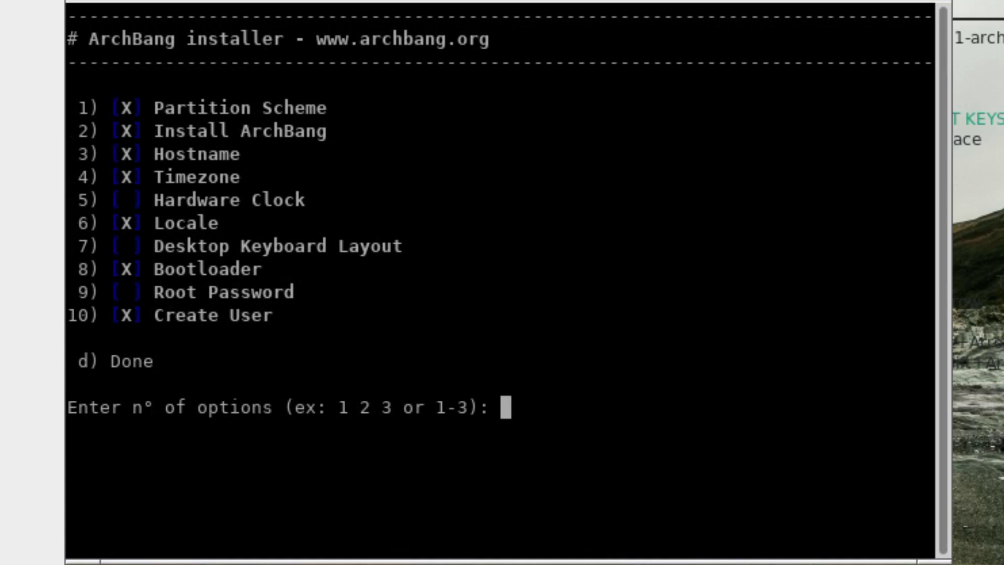
# Finish the ArchBang installer with 'd' and confirm the reboot with 'y'
pyautogui.write('d')
pyautogui.press('Return')
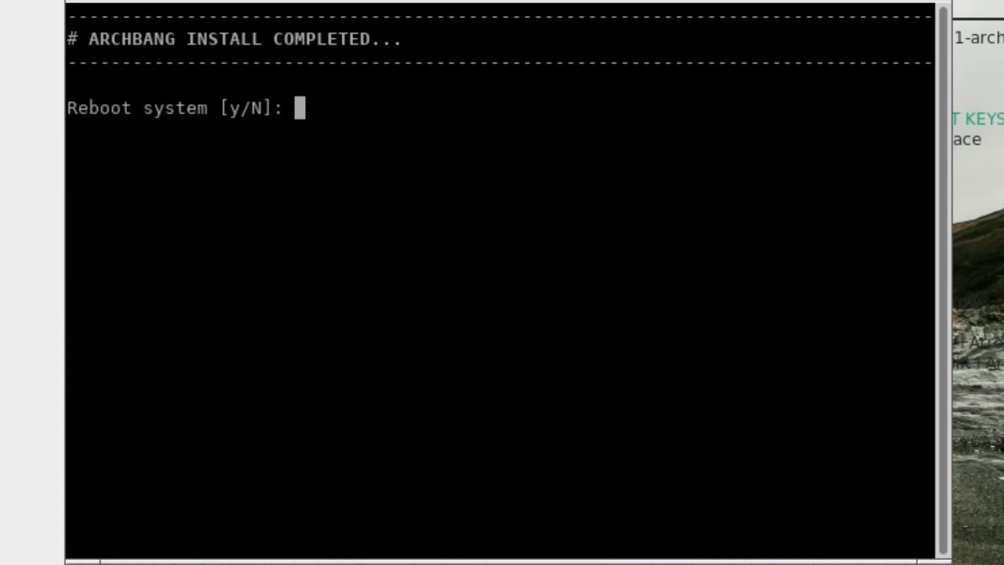
pyautogui.write('y')
pyautogui.press('Return')
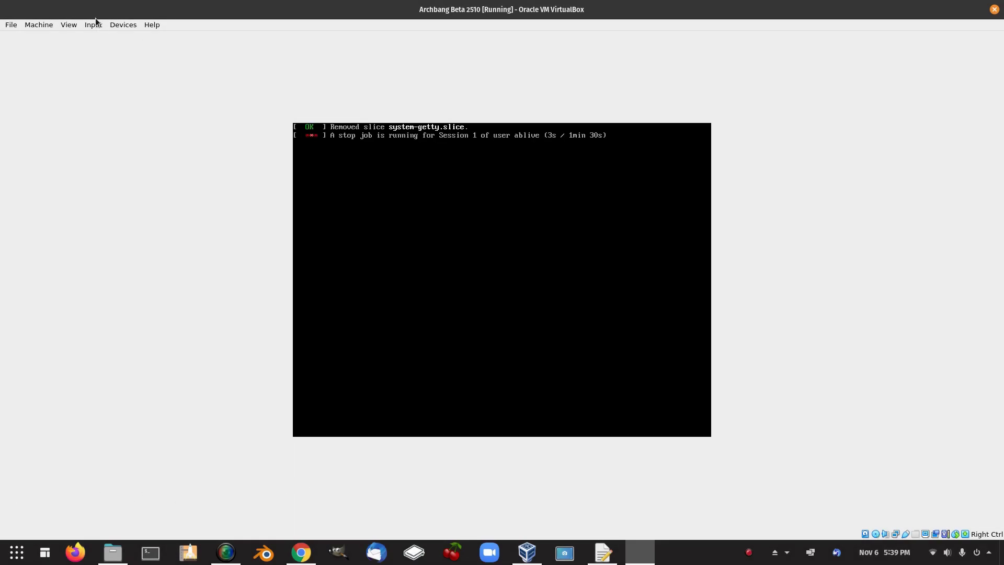
# Eject the installer ISO via Devices > Optical Drives > Remove disk from virtual drive
pyautogui.click(123, 24)
pyautogui.moveTo(146, 38)
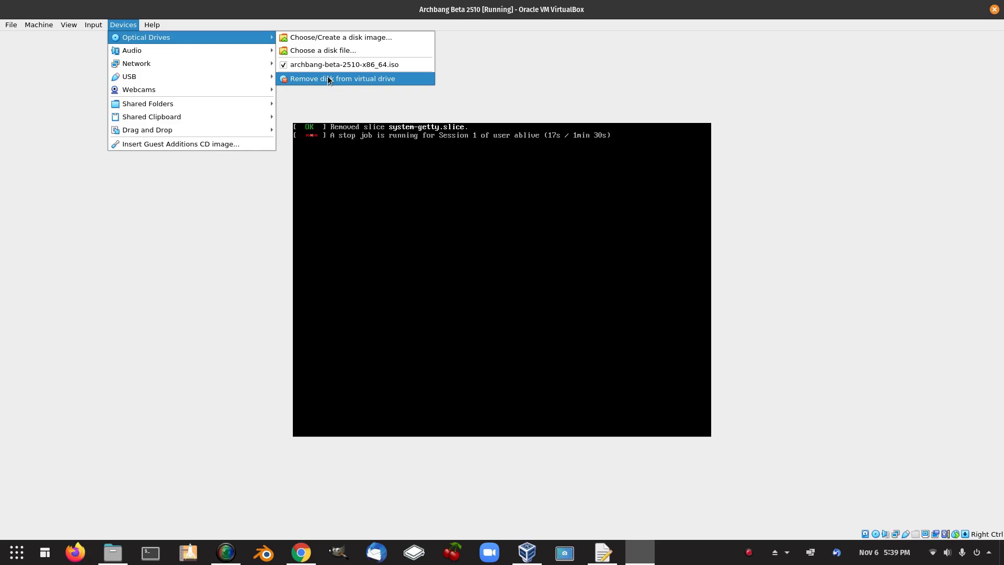
pyautogui.click(347, 79)
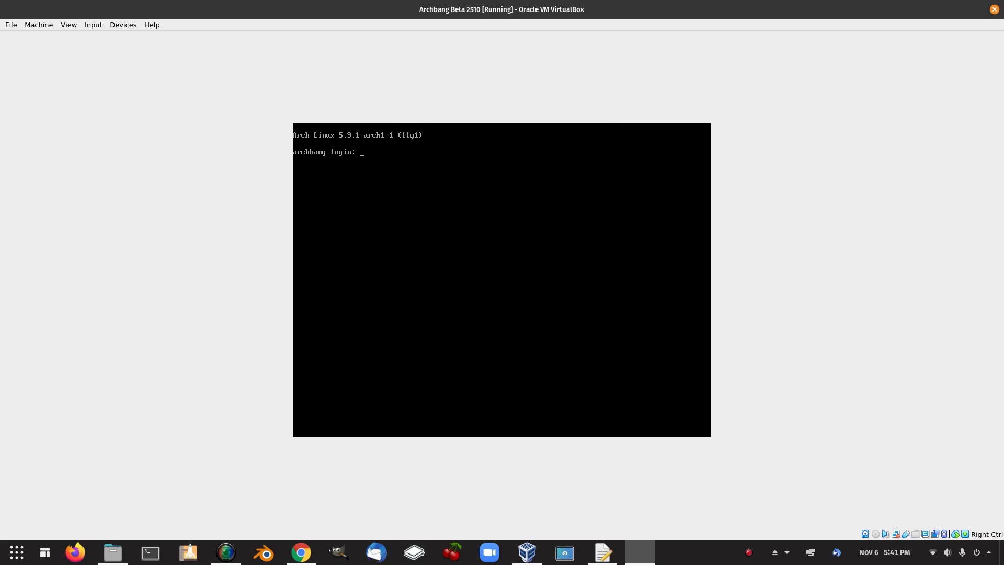
# Enter the new user's username at the tty1 console login prompt
pyautogui.write('olin')
pyautogui.press('Return')
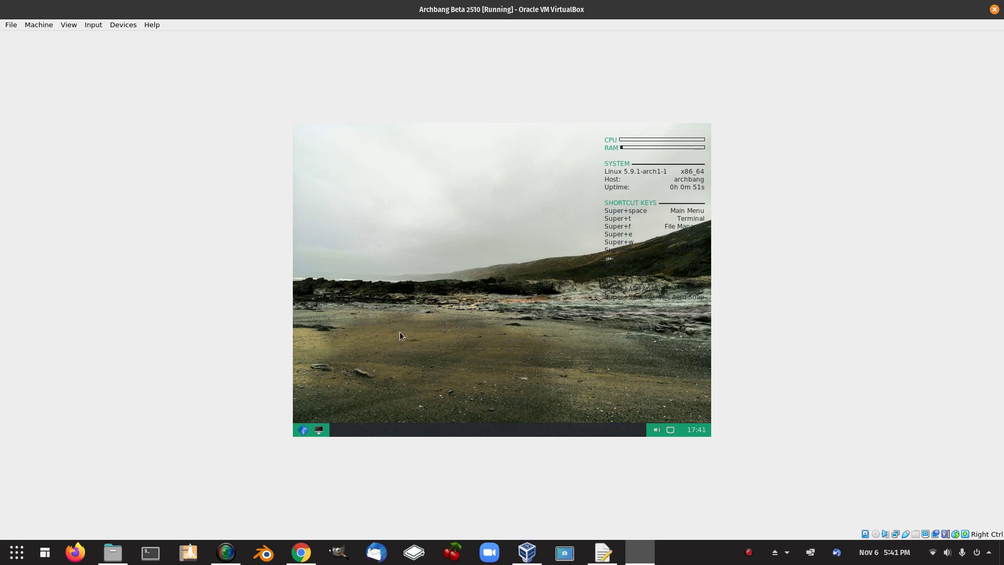
# Browse the desktop root menu's Exit and Applications submenus
pyautogui.rightClick(427, 214)
pyautogui.moveTo(451, 282)
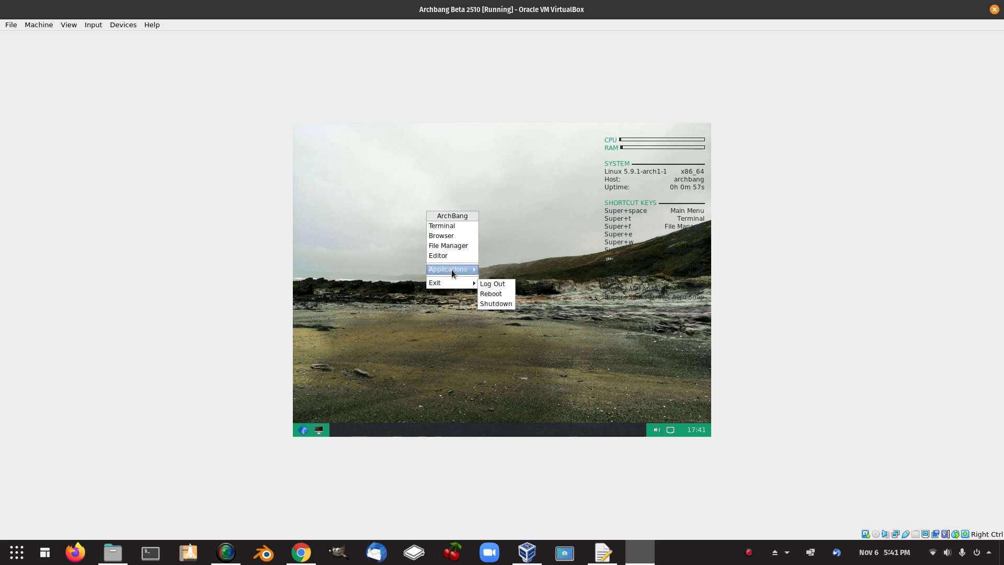
pyautogui.moveTo(504, 271)
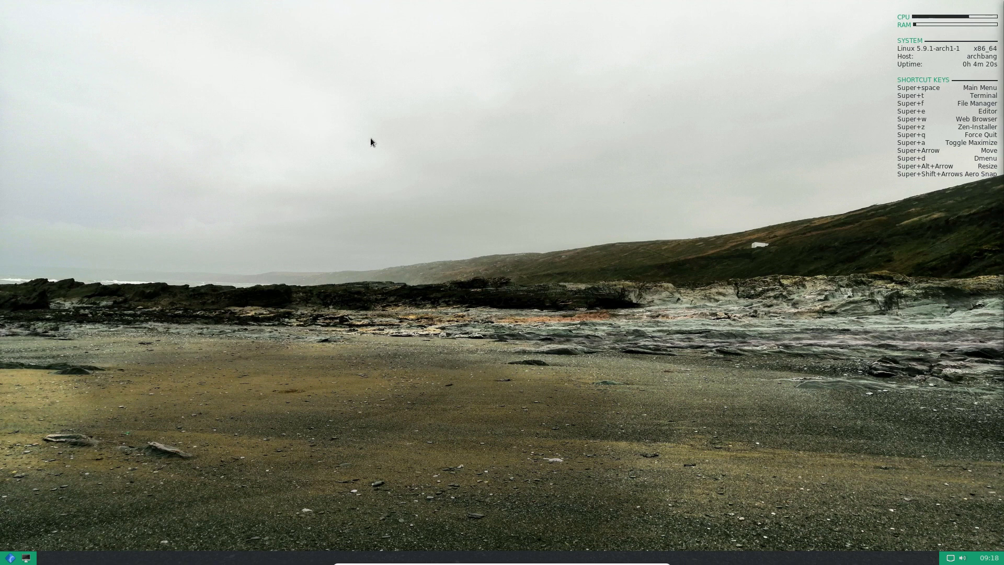
# Launch NetSurf from the desktop menu, check its 3.10 About box, then close it
pyautogui.rightClick(378, 126)
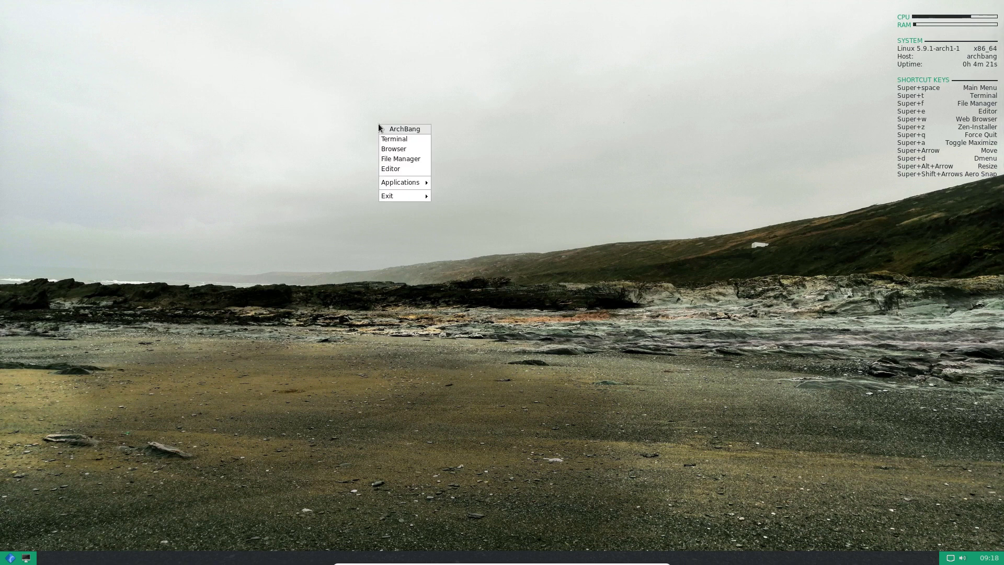
pyautogui.click(407, 150)
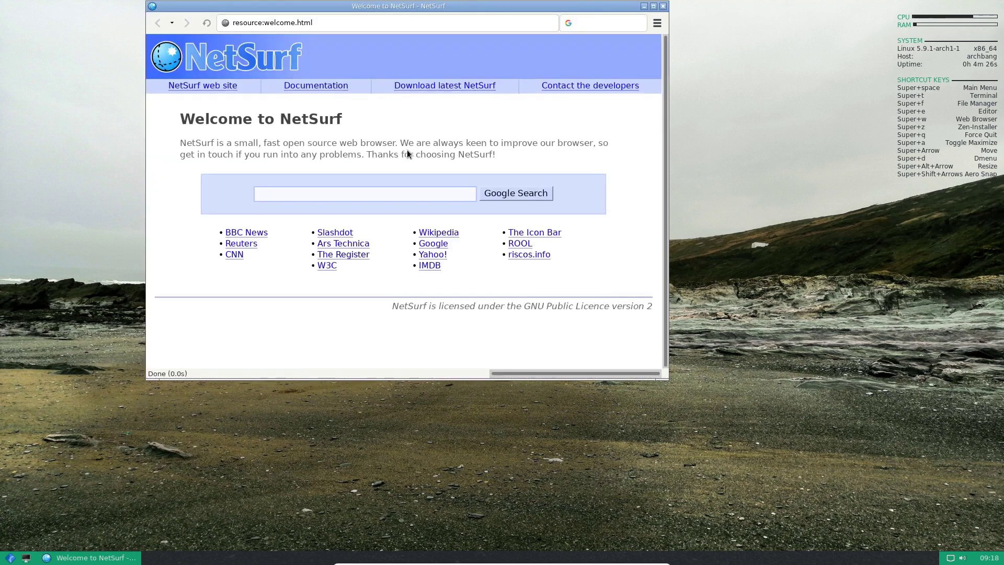
pyautogui.click(655, 23)
pyautogui.moveTo(664, 97)
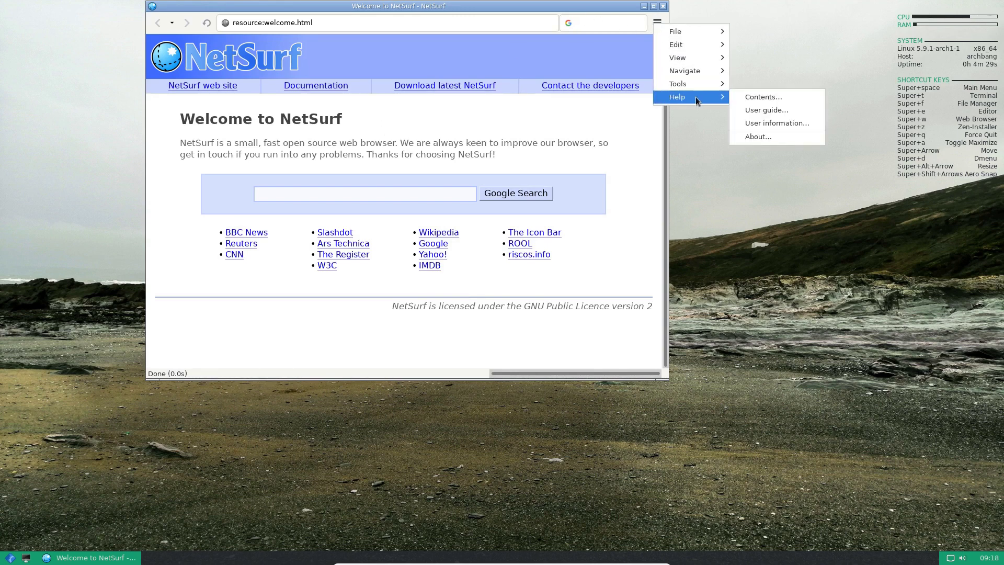
pyautogui.click(760, 137)
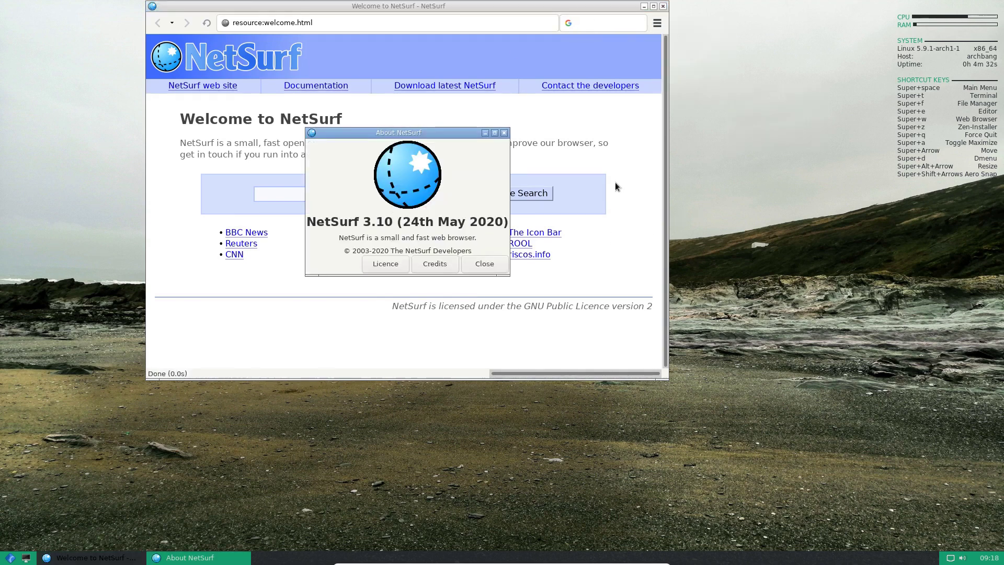
pyautogui.click(479, 264)
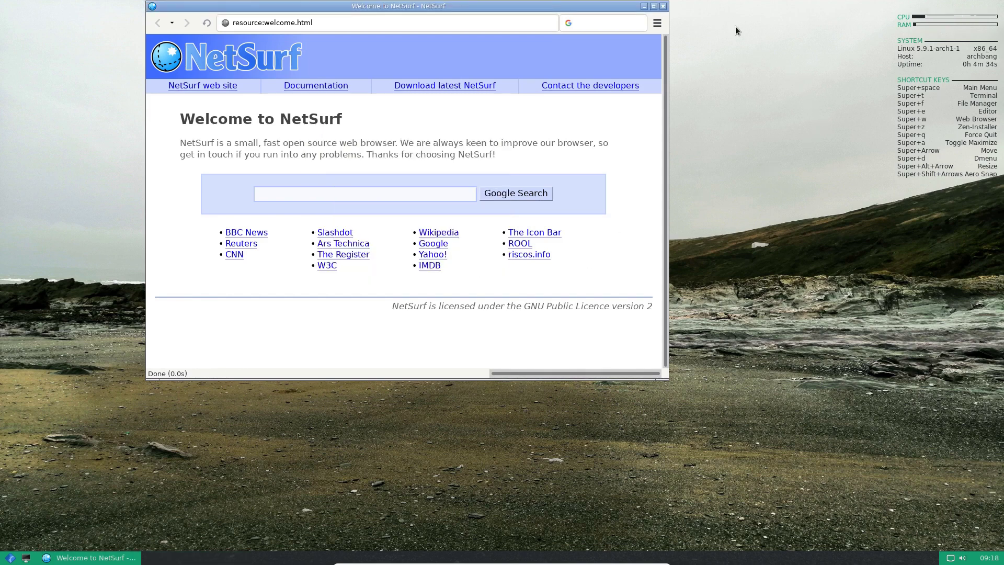
pyautogui.click(663, 6)
pyautogui.rightClick(432, 137)
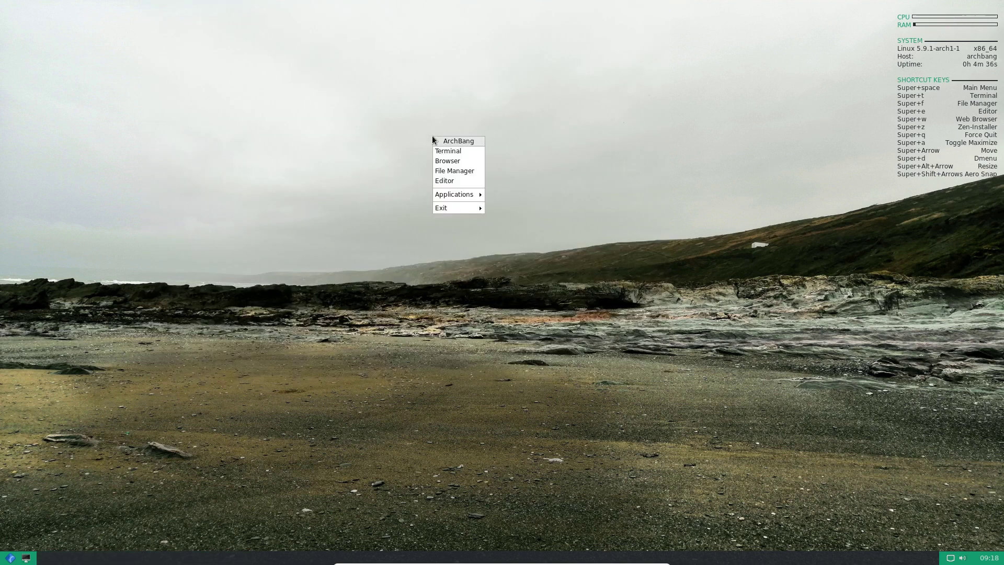
pyautogui.moveTo(454, 195)
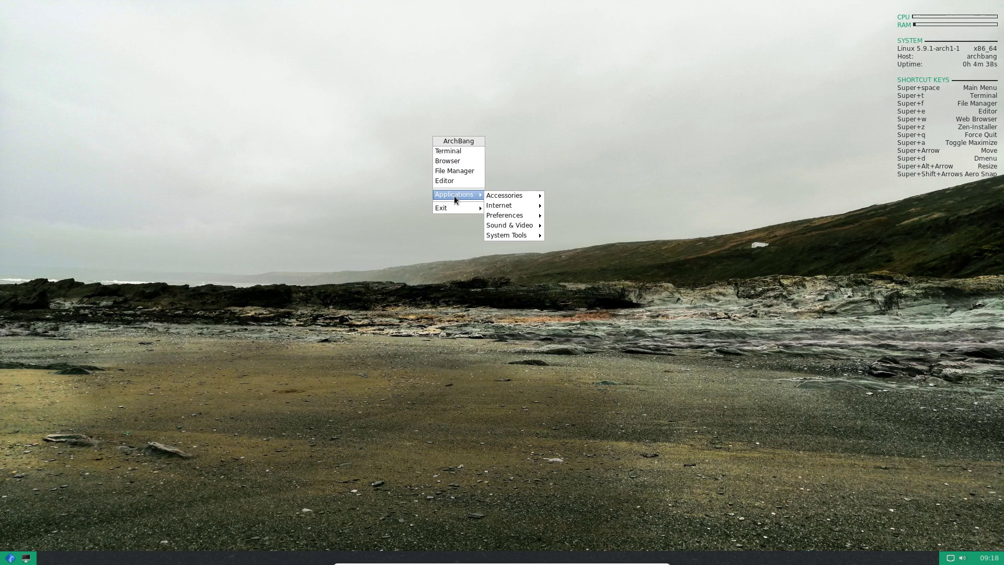
pyautogui.moveTo(502, 196)
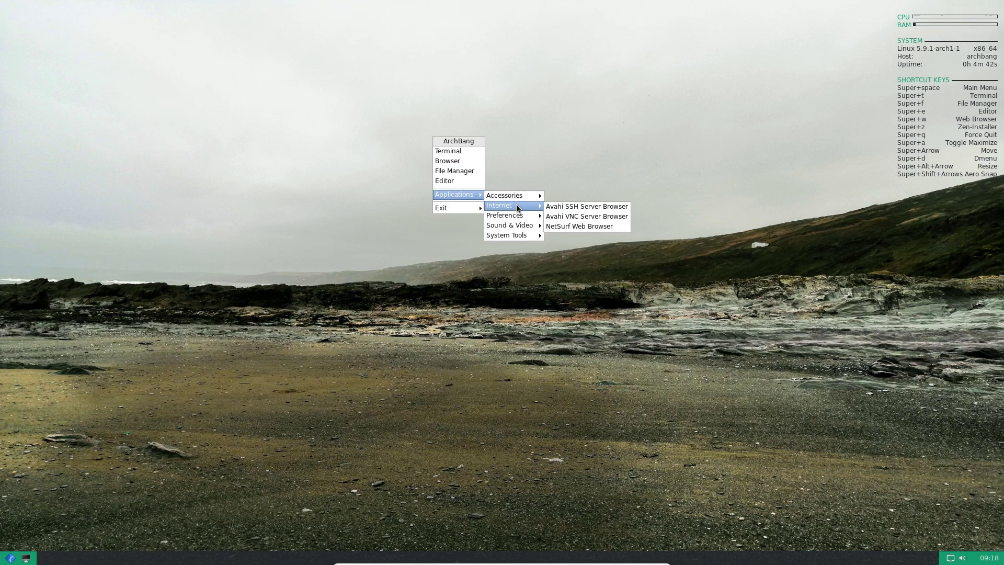
pyautogui.moveTo(506, 215)
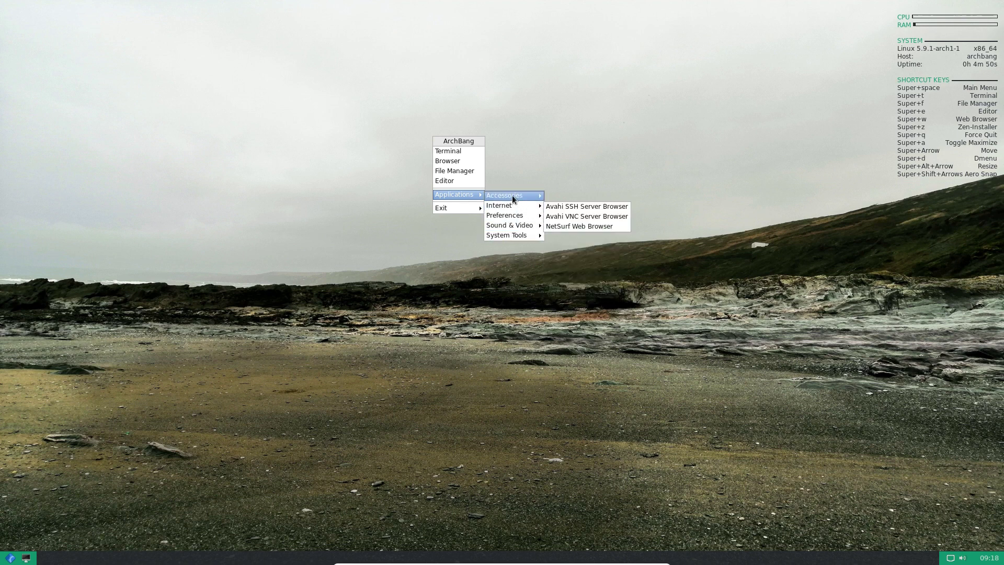
pyautogui.moveTo(513, 196)
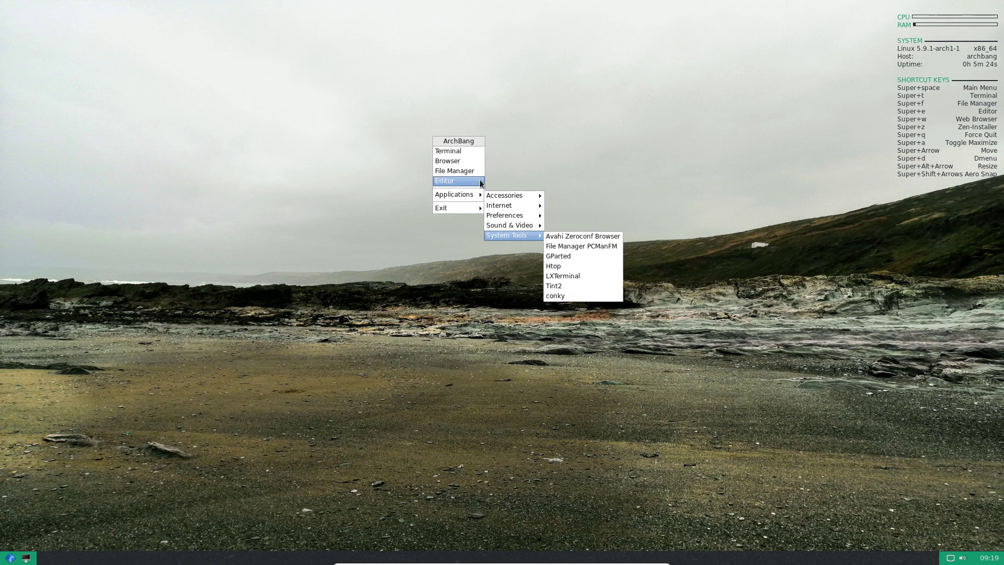
pyautogui.click(376, 171)
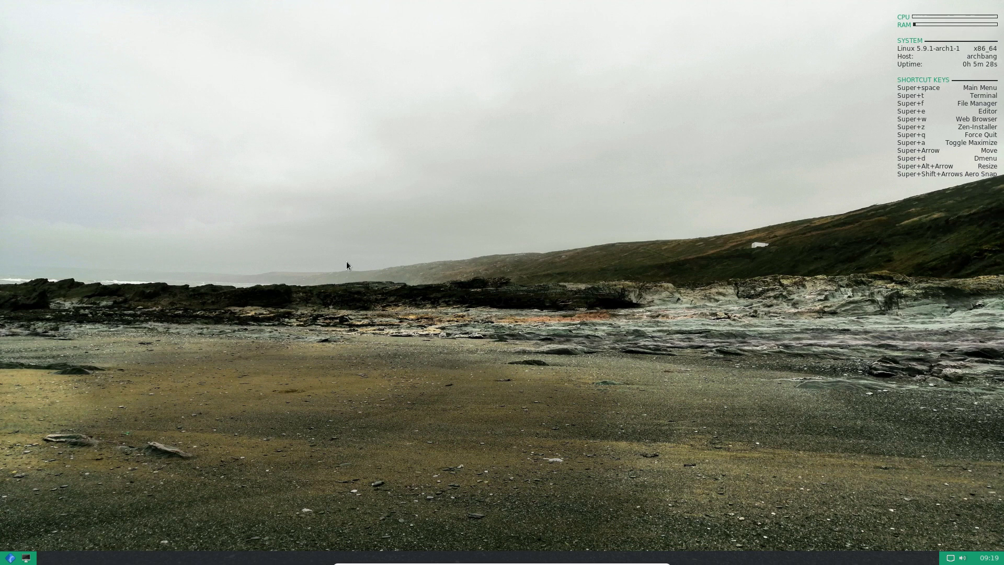
# Launch L3afpad from Applications > Accessories and view its 0.8.18.1.11 About box
pyautogui.rightClick(379, 194)
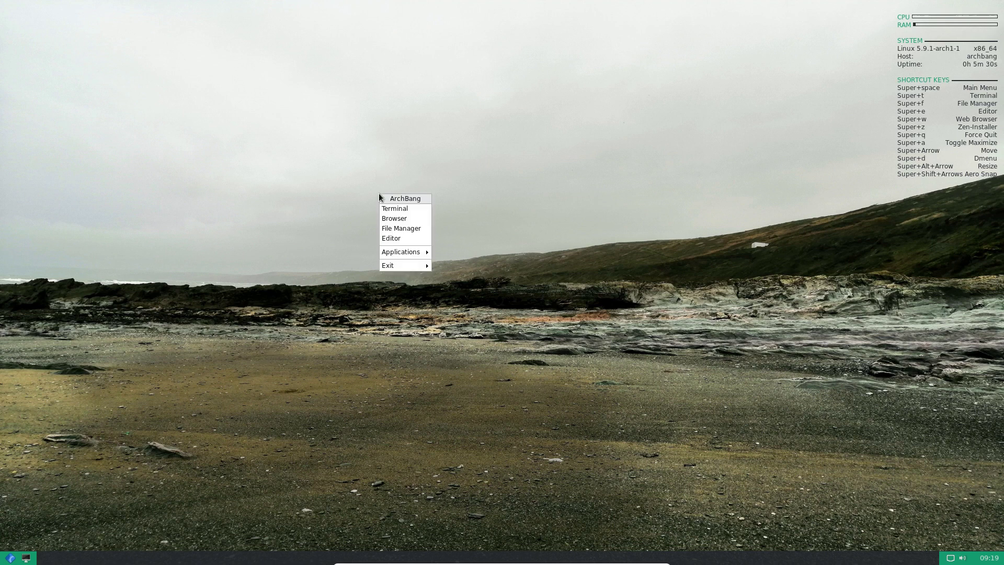
pyautogui.moveTo(408, 251)
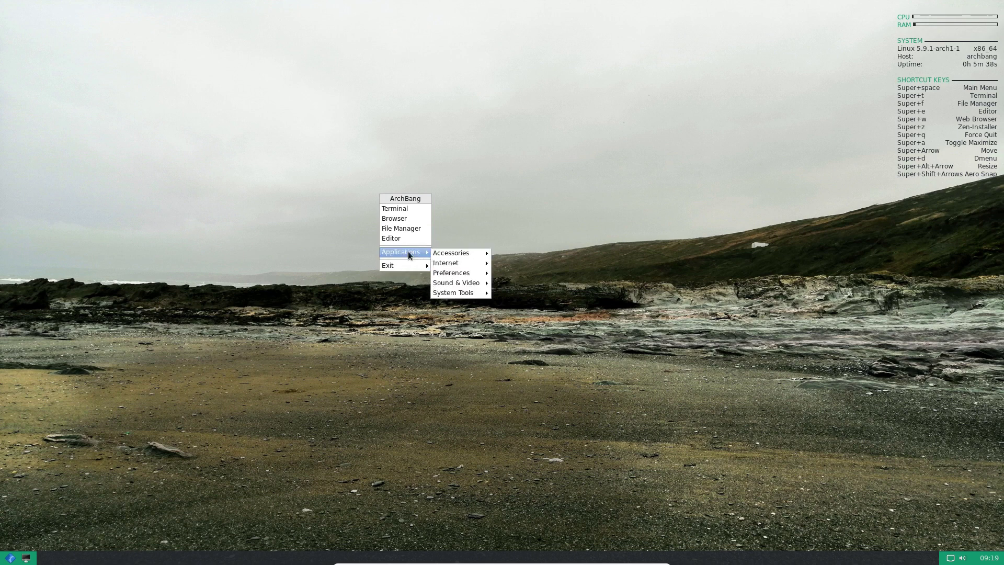
pyautogui.moveTo(470, 253)
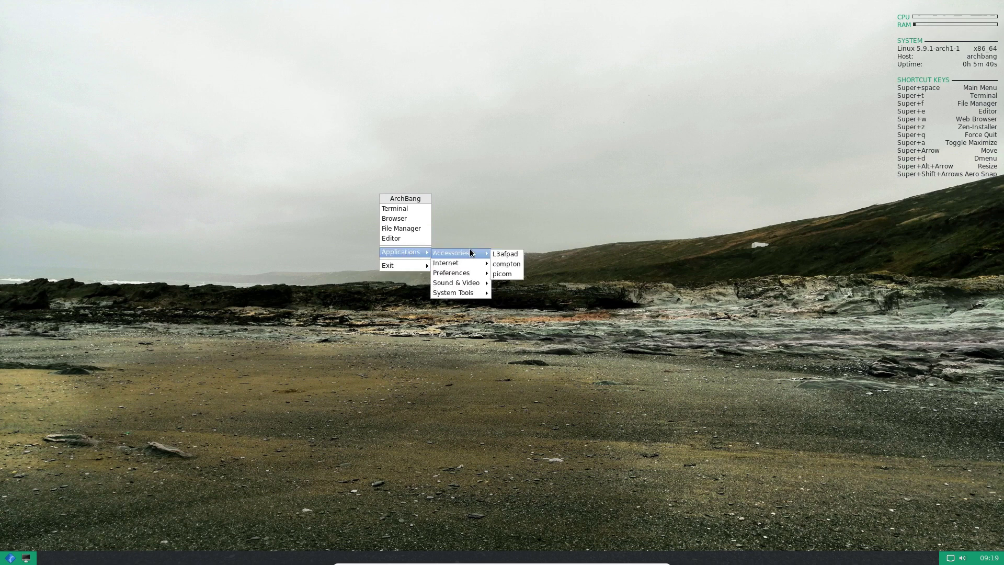
pyautogui.click(501, 256)
pyautogui.click(462, 162)
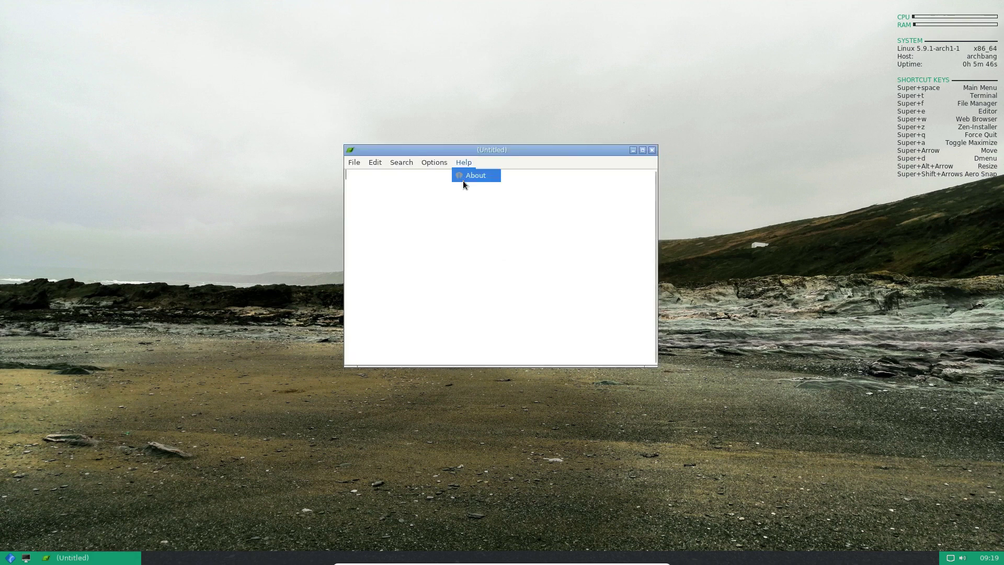
pyautogui.click(462, 181)
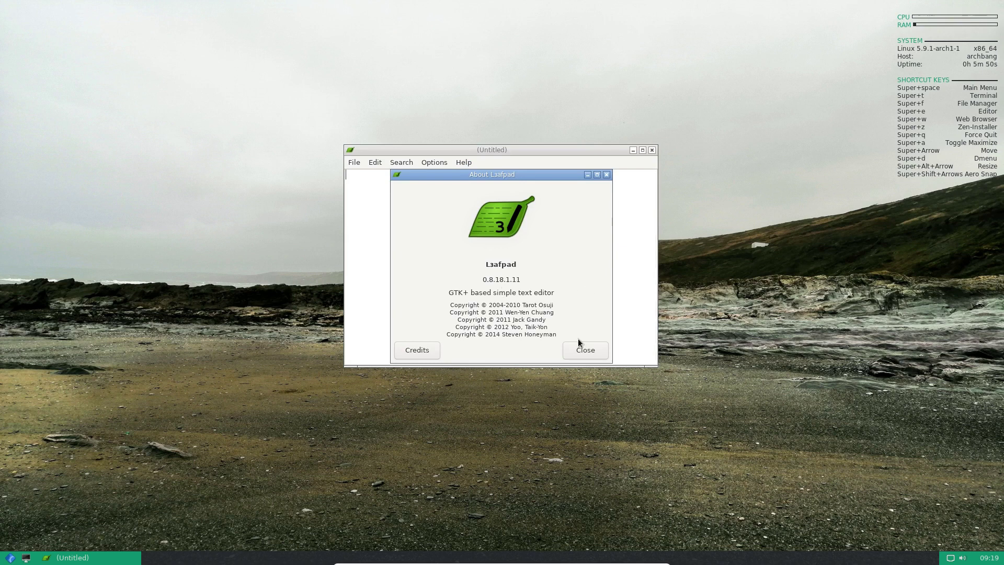
pyautogui.click(591, 349)
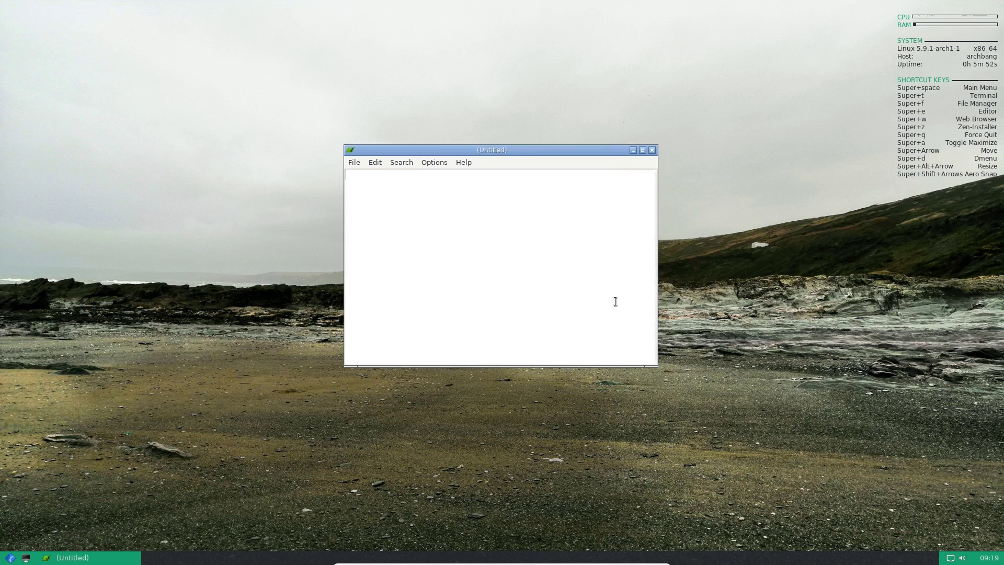
# Close L3afpad and bring up the desktop menu's Applications > Preferences submenu
pyautogui.click(652, 150)
pyautogui.rightClick(425, 160)
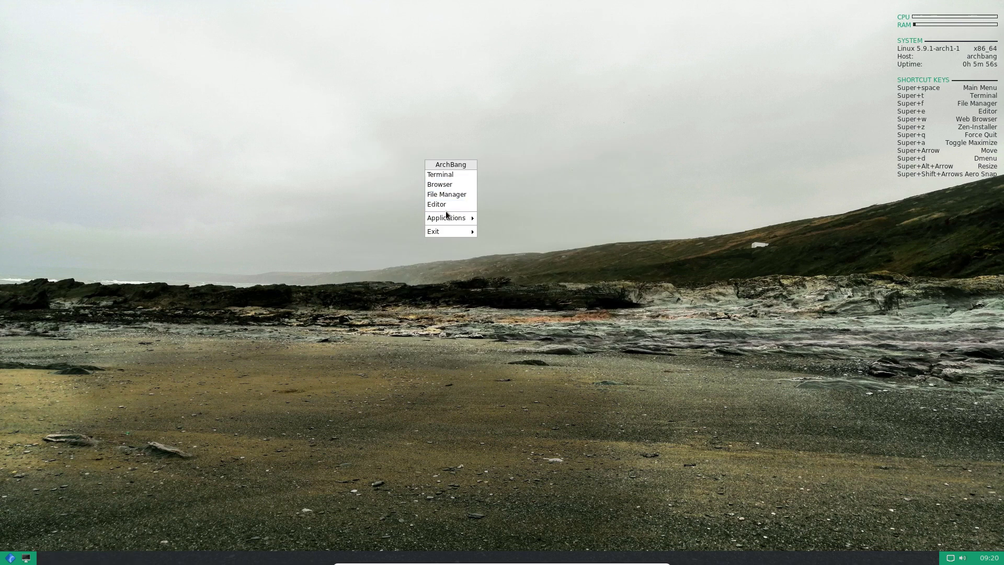
pyautogui.moveTo(446, 215)
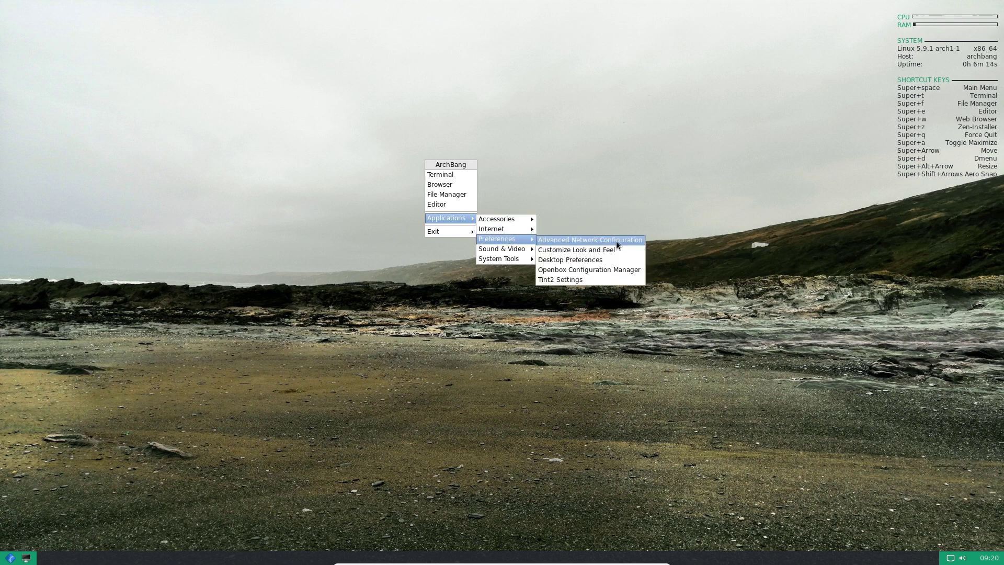
# Open Customize Look and Feel and browse its Color, Icon Theme, Mouse Cursor, Font and Other tabs
pyautogui.click(569, 248)
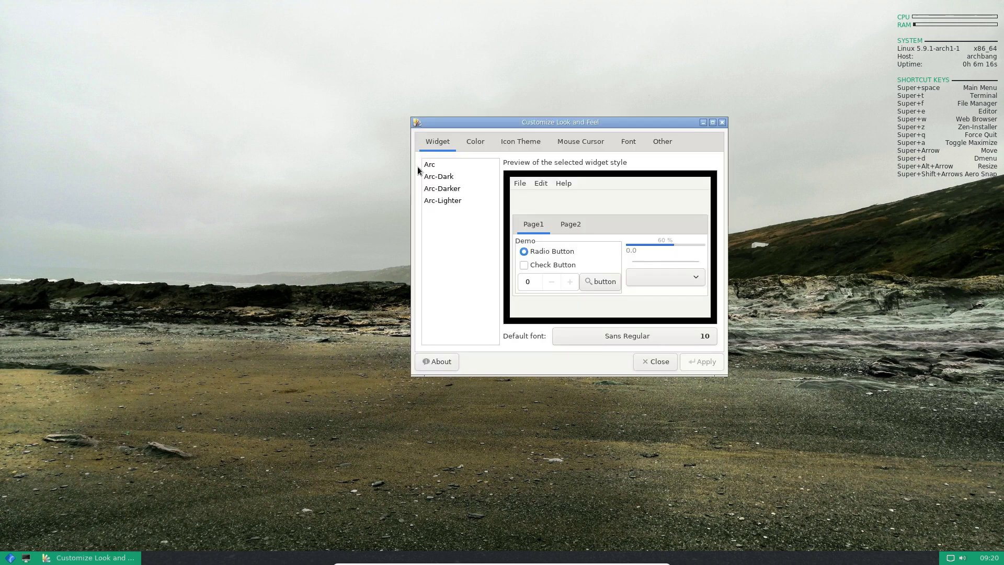
pyautogui.click(478, 142)
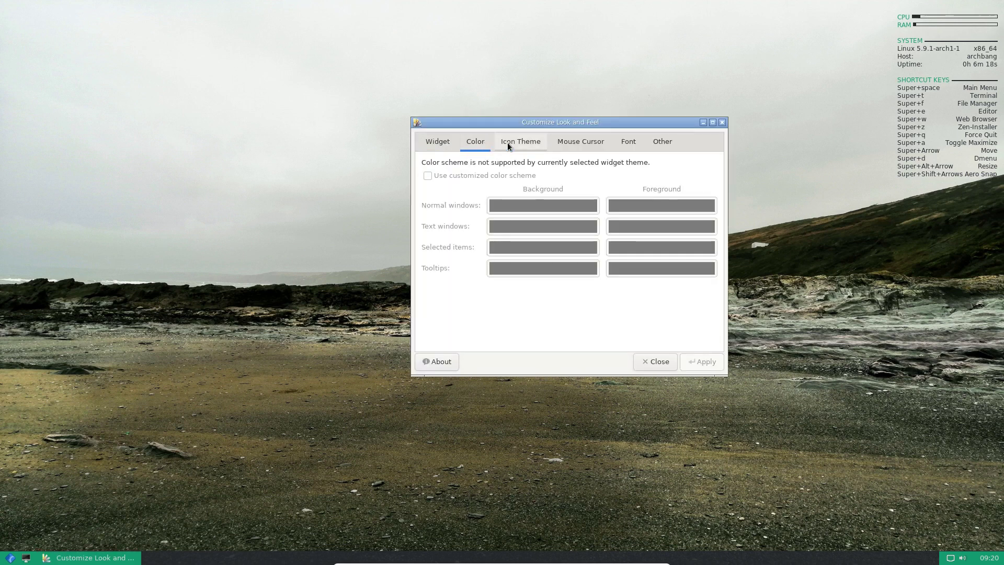
pyautogui.click(509, 143)
pyautogui.click(579, 139)
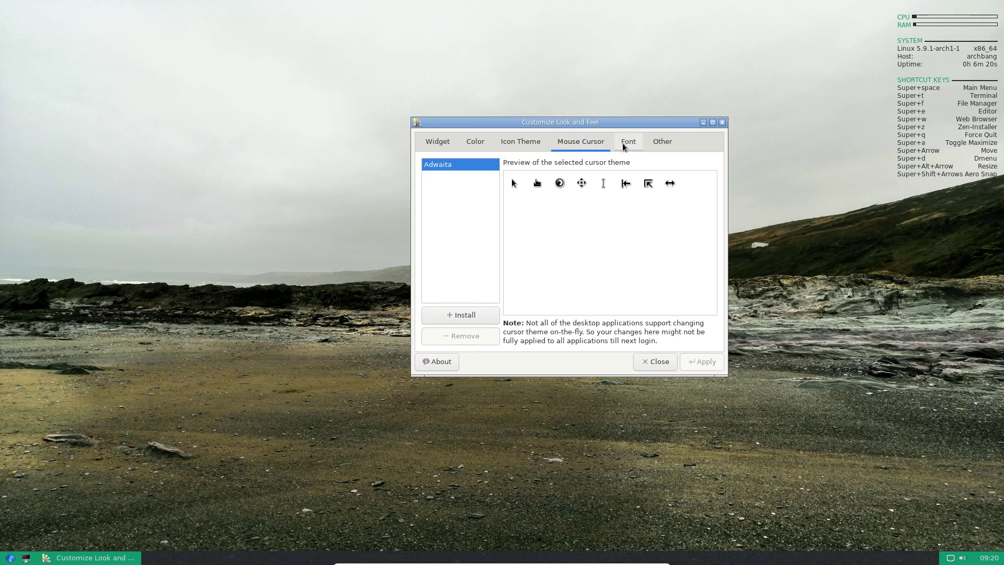
pyautogui.click(530, 146)
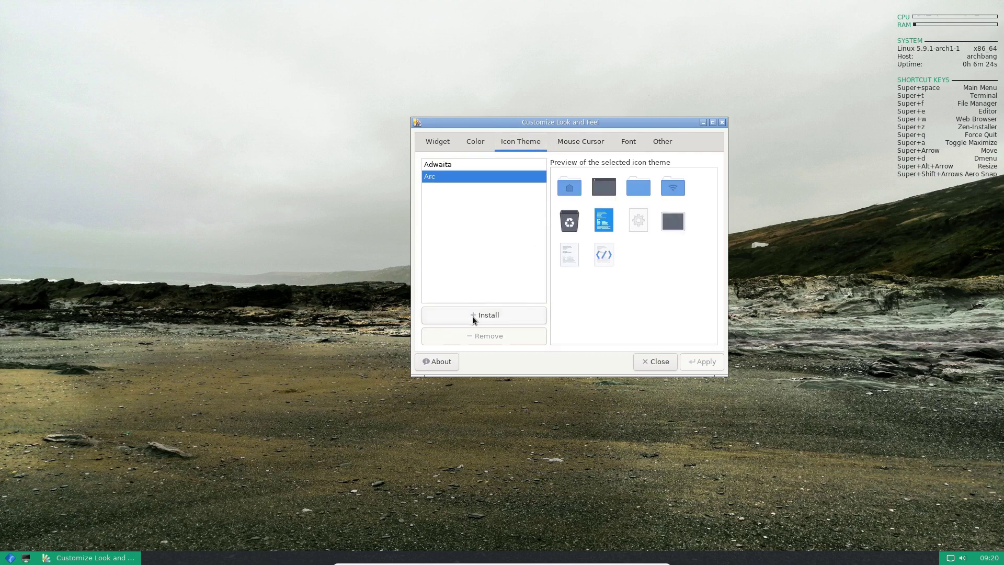
pyautogui.click(628, 142)
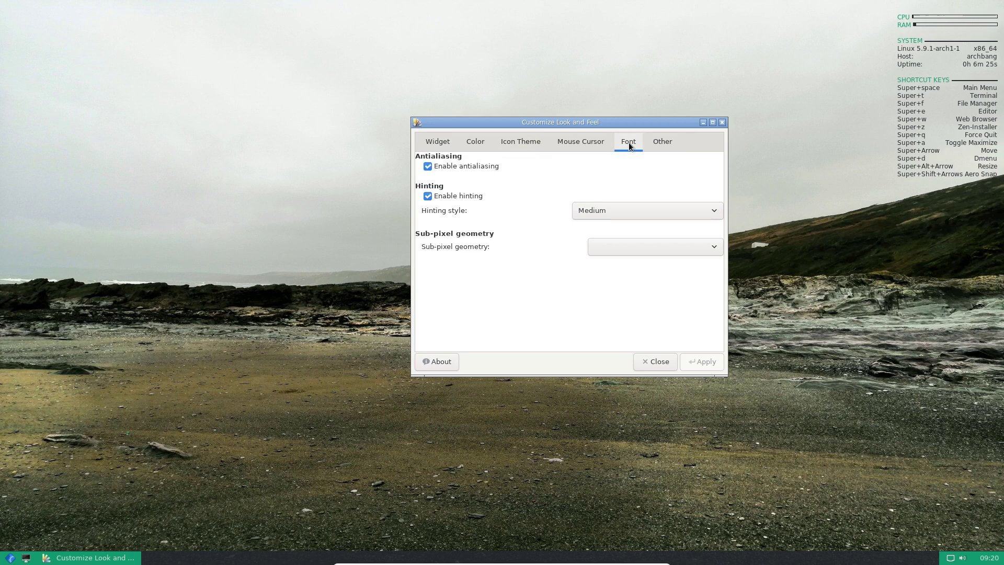
pyautogui.click(661, 141)
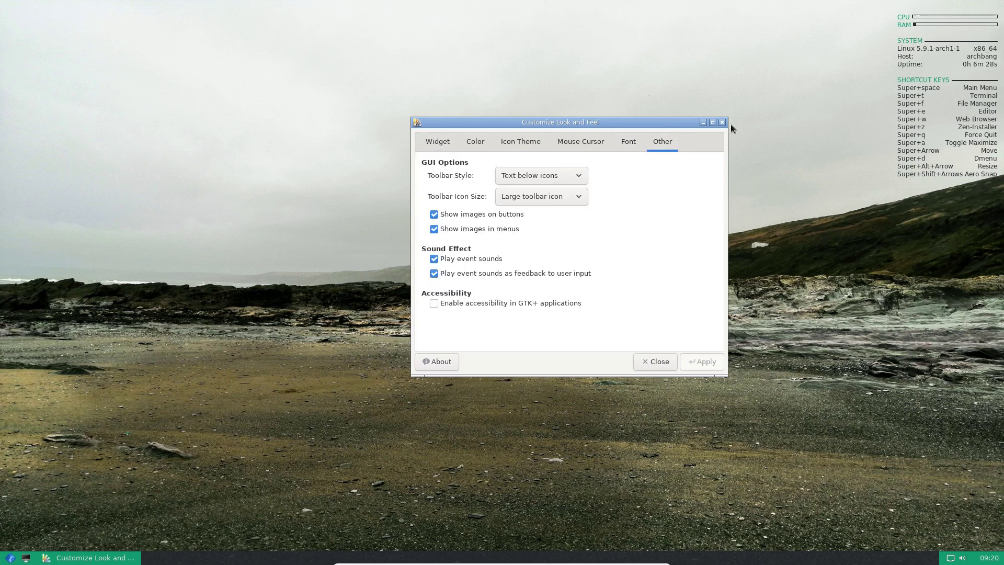
# Close Customize Look and Feel, try Desktop Preferences, and dismiss its 'Desktop manager is not active' error
pyautogui.click(651, 363)
pyautogui.rightClick(502, 222)
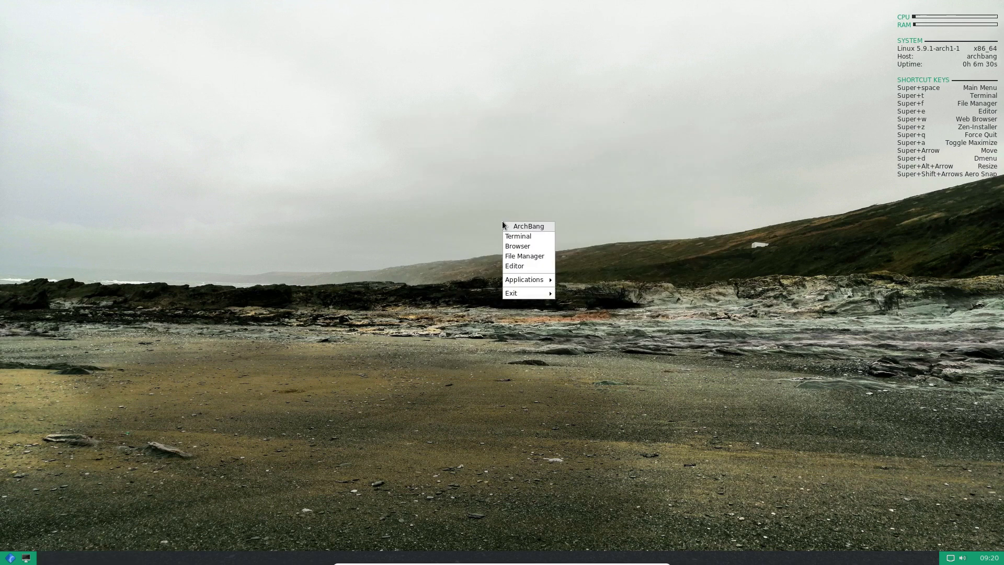
pyautogui.moveTo(524, 280)
pyautogui.moveTo(583, 299)
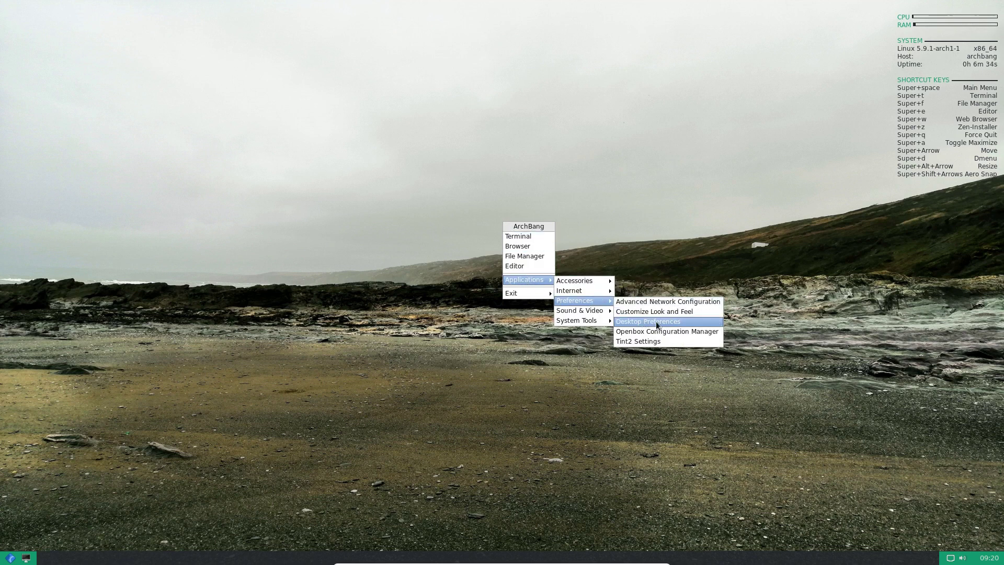
pyautogui.click(658, 325)
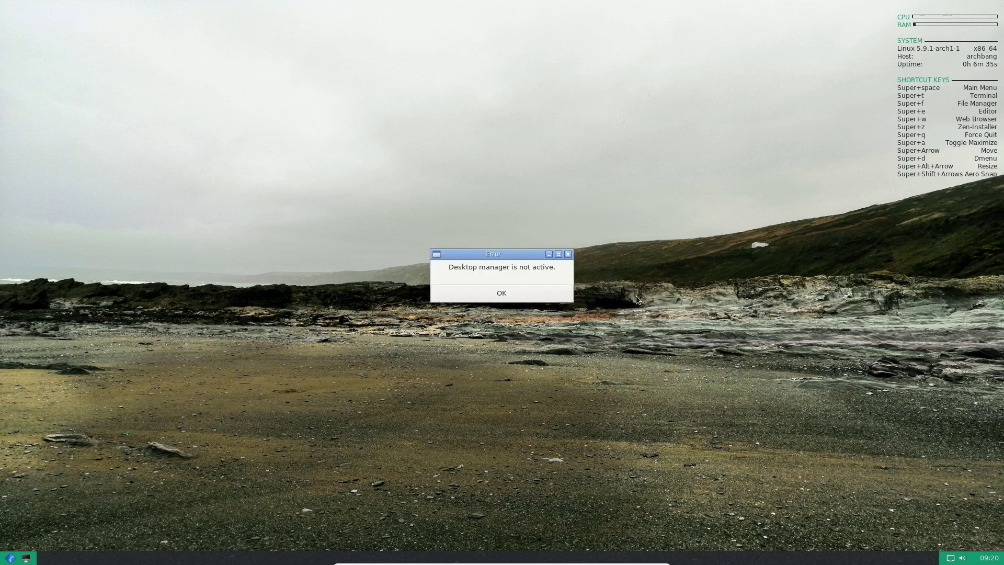
pyautogui.click(525, 291)
pyautogui.rightClick(574, 215)
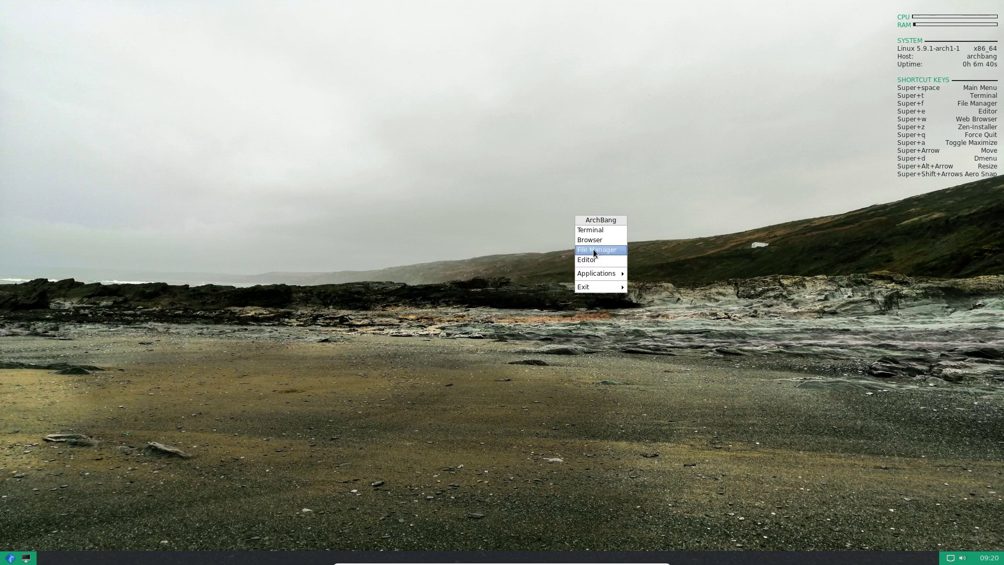
# Launch the Openbox Configuration Manager, move its window left, and scroll through the theme list
pyautogui.moveTo(595, 273)
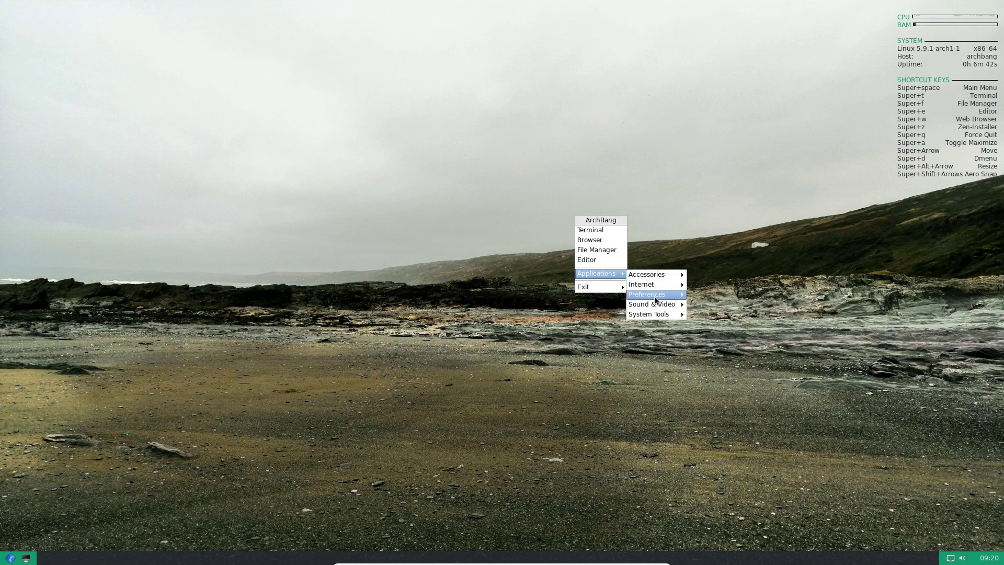
pyautogui.moveTo(654, 296)
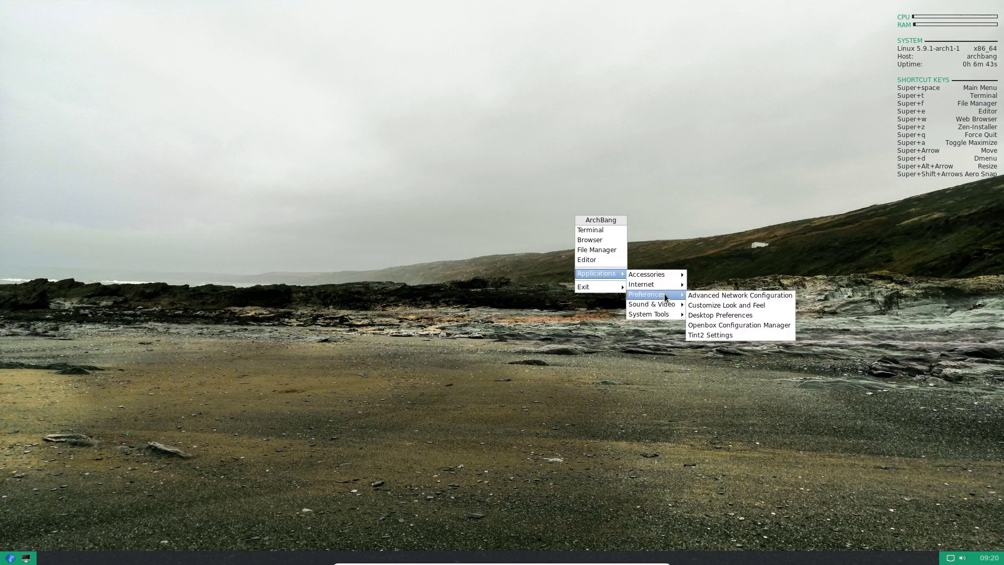
pyautogui.click(750, 324)
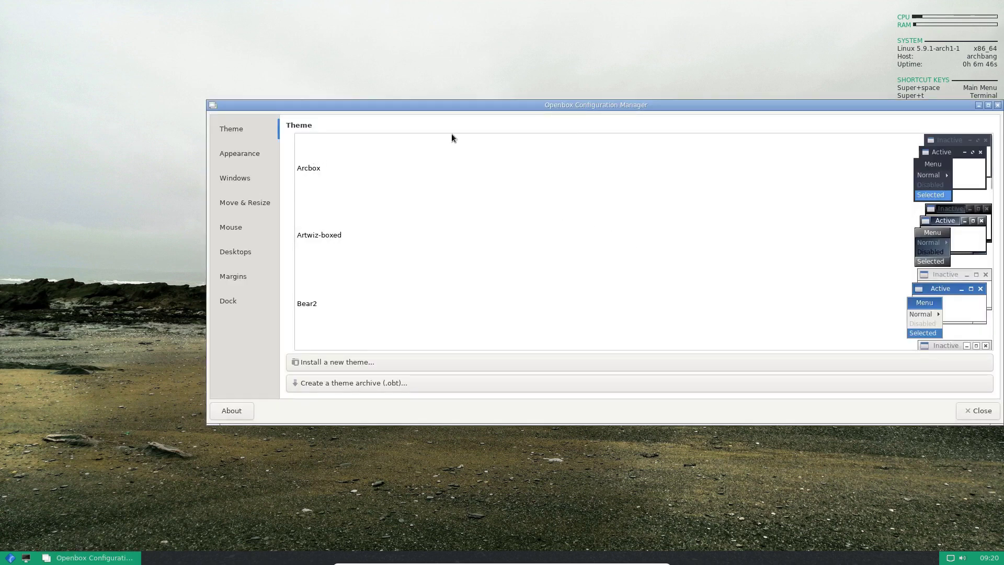
pyautogui.moveTo(597, 105); pyautogui.dragTo(471, 94)
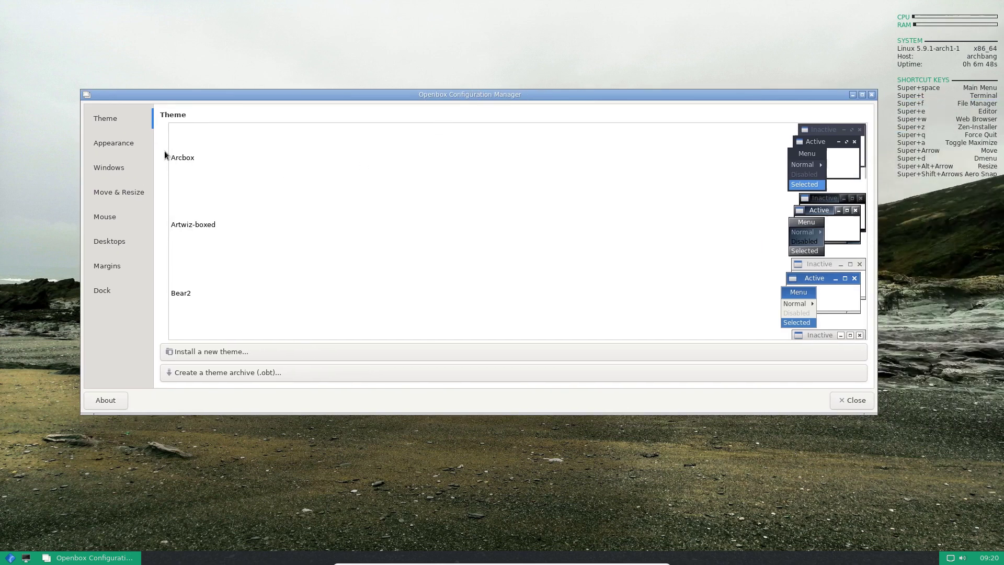
pyautogui.scroll(-8, 676, 198)
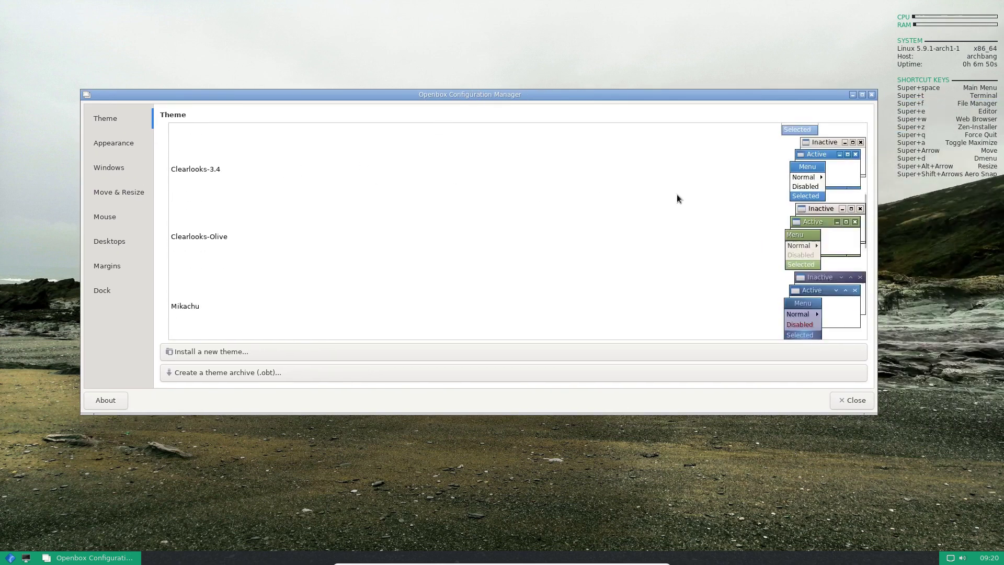
pyautogui.scroll(-3, 677, 194)
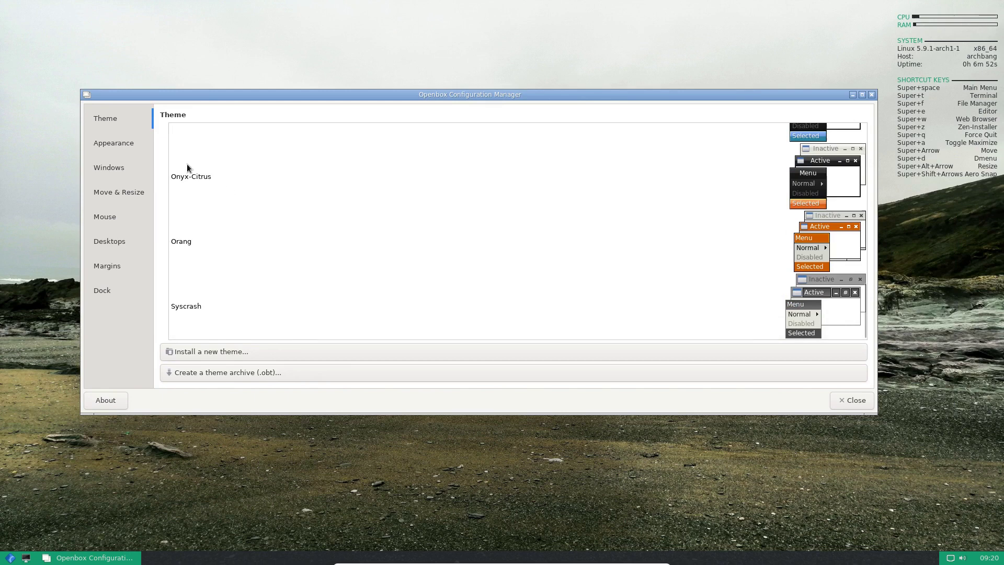
pyautogui.scroll(11, 534, 211)
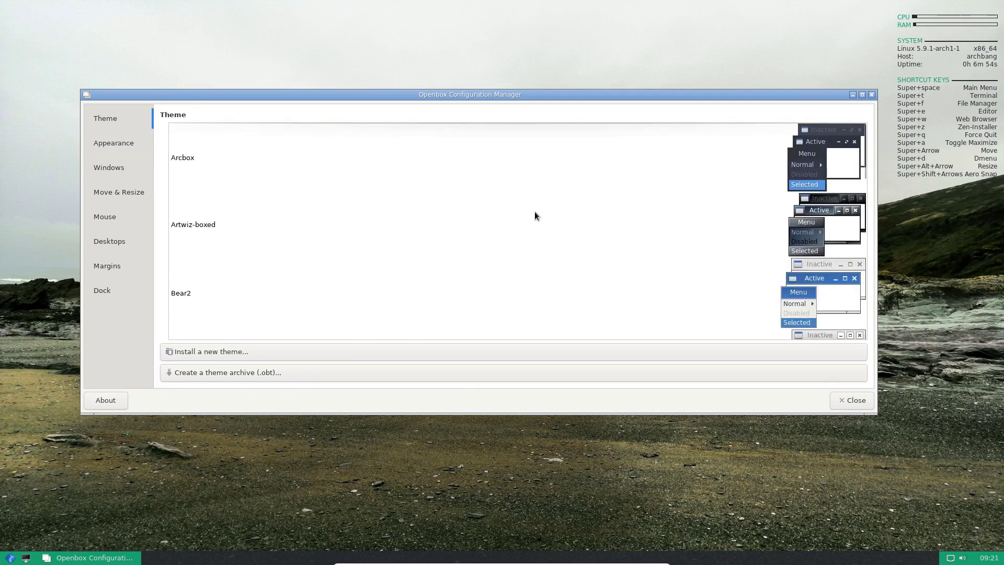
# Review the Appearance, Windows, Move & Resize, Mouse, Desktops and Dock pages
pyautogui.click(111, 144)
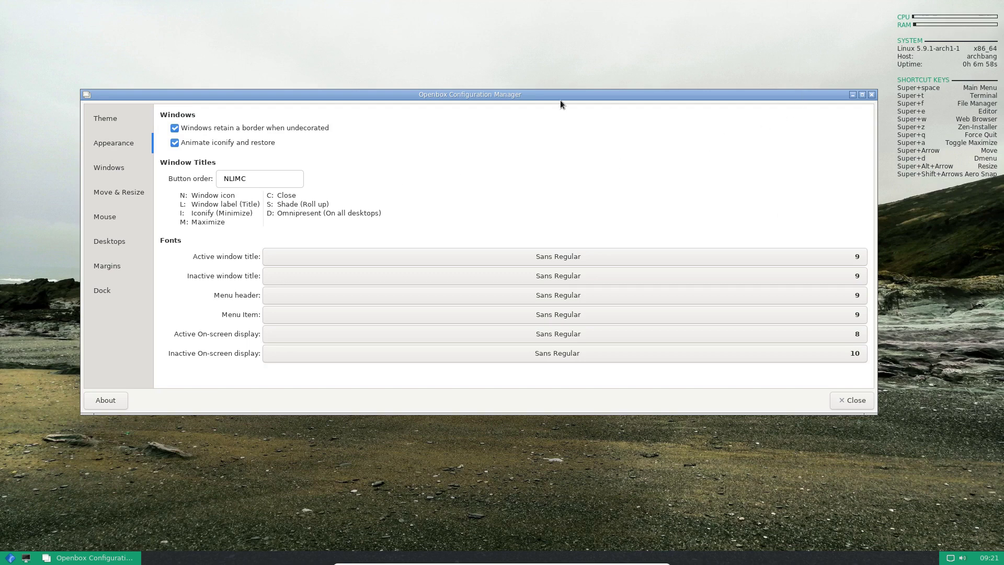
pyautogui.click(106, 168)
pyautogui.click(112, 193)
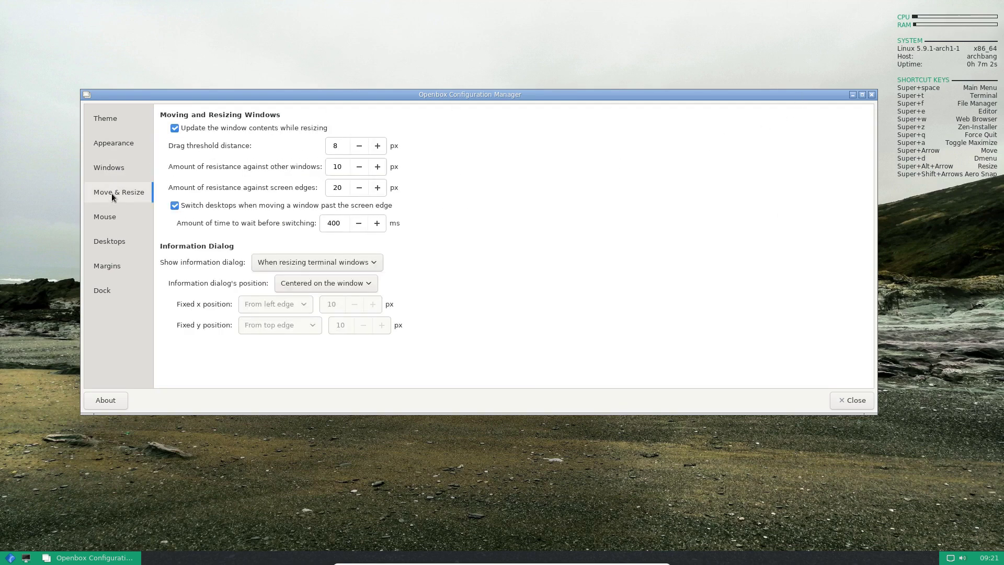
pyautogui.click(102, 222)
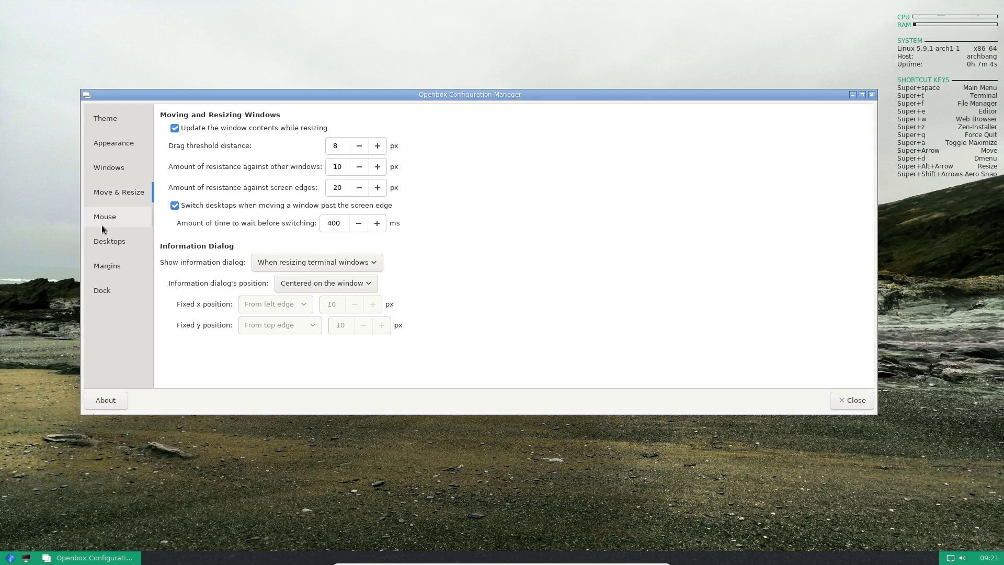
pyautogui.click(109, 242)
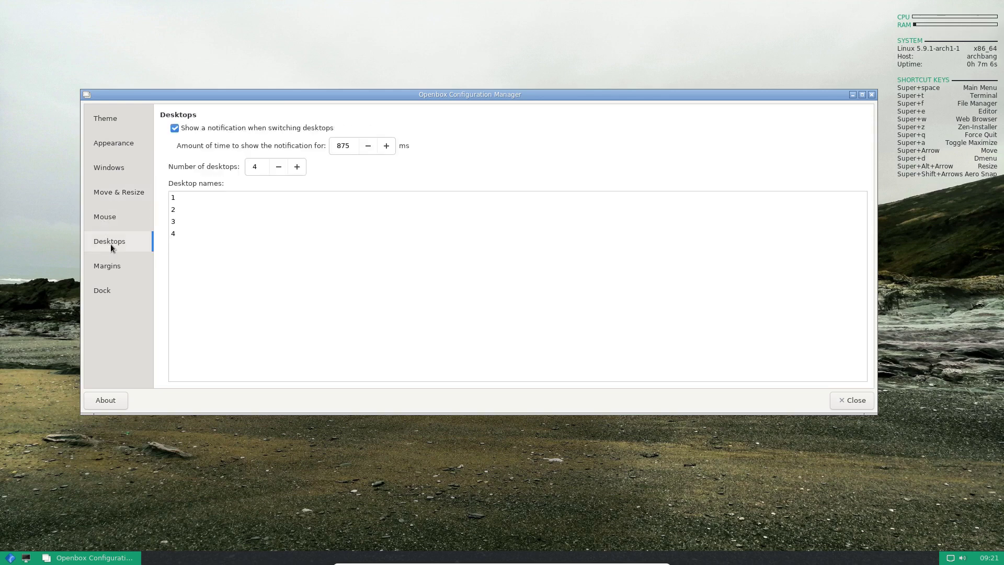
pyautogui.click(104, 288)
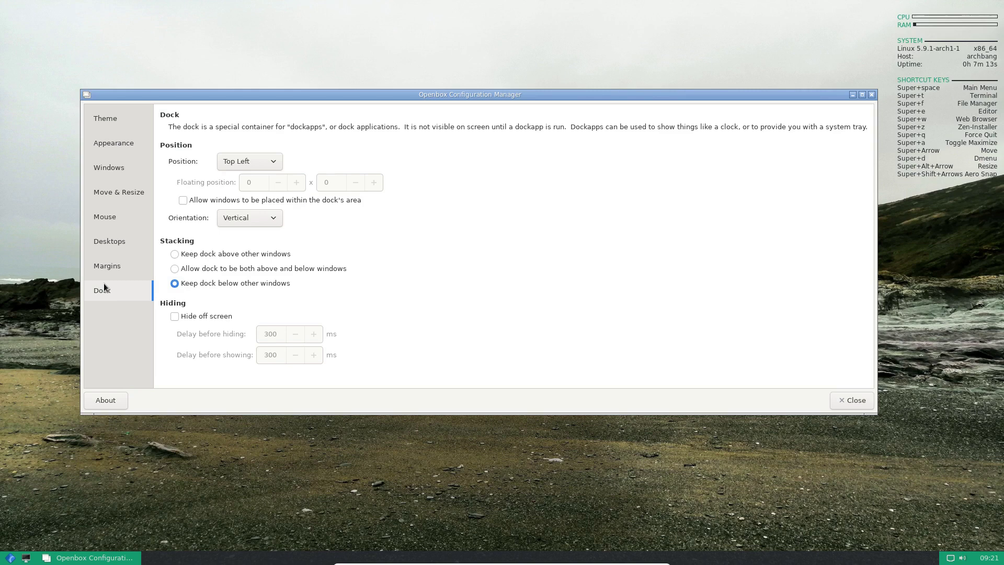
# Close the Openbox Configuration Manager and run Htop from Applications > System Tools
pyautogui.click(858, 401)
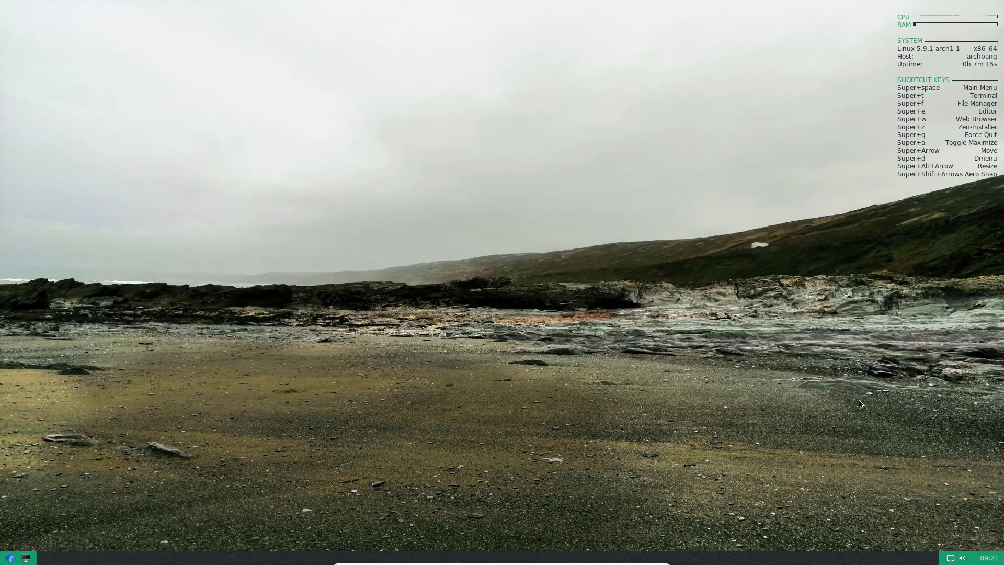
pyautogui.rightClick(384, 143)
pyautogui.moveTo(417, 203)
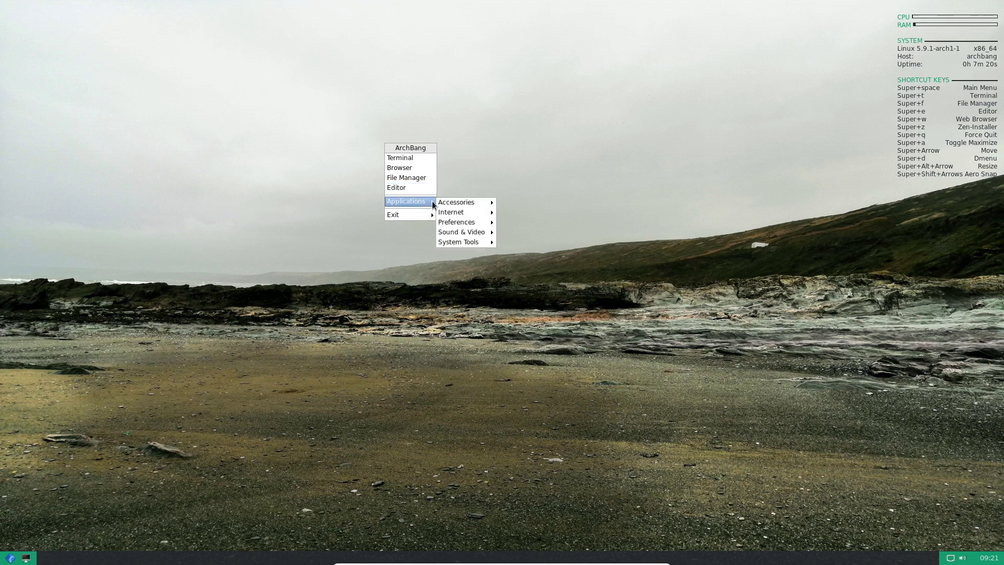
pyautogui.moveTo(460, 242)
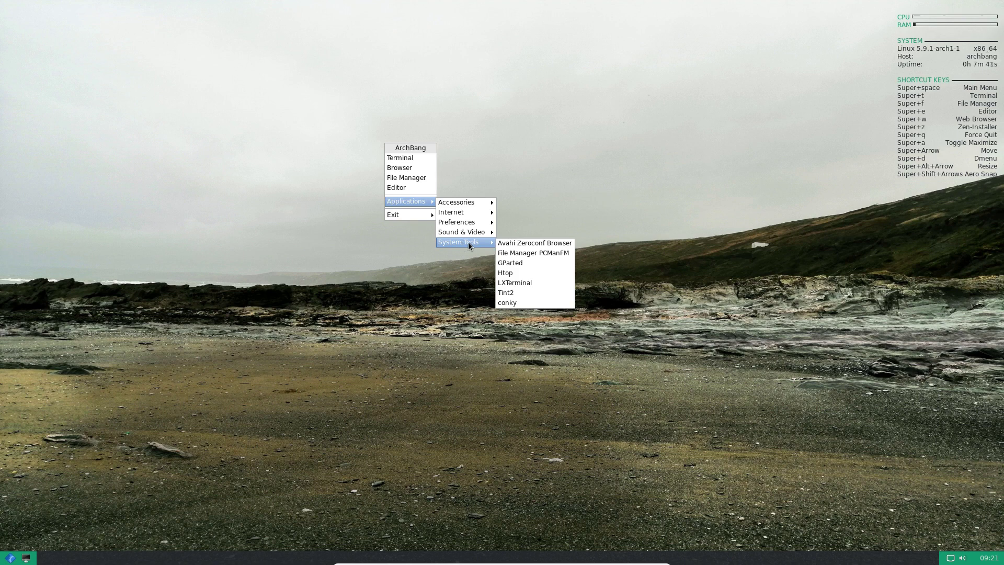
pyautogui.click(519, 274)
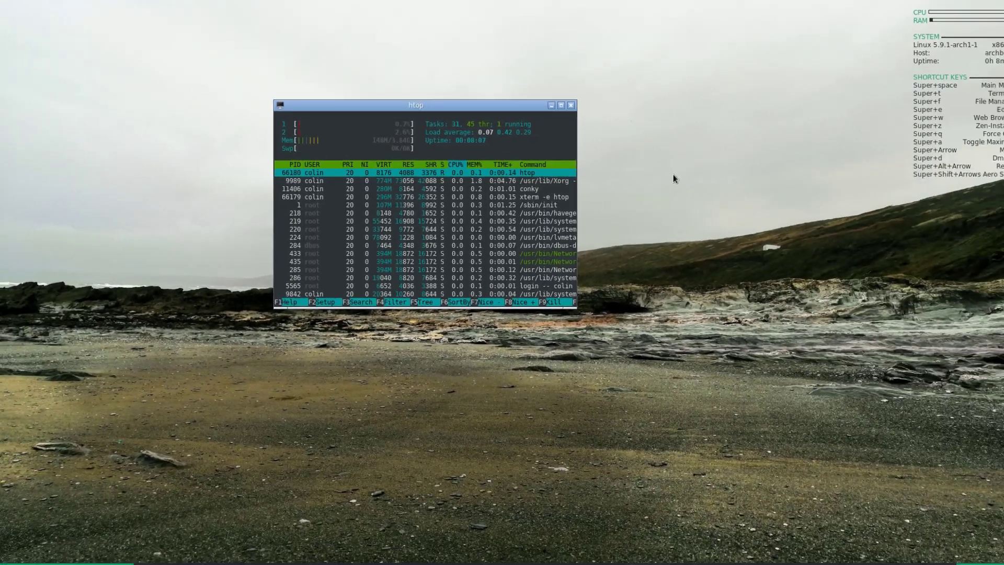
# Quit Htop, then launch and close both the NetSurf browser and a terminal window
pyautogui.press('q')
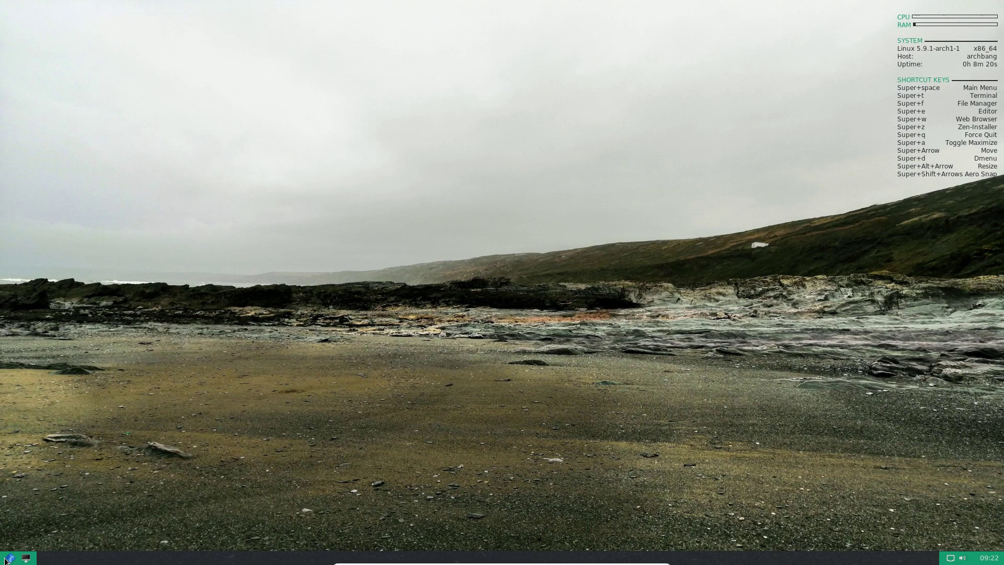
pyautogui.click(7, 558)
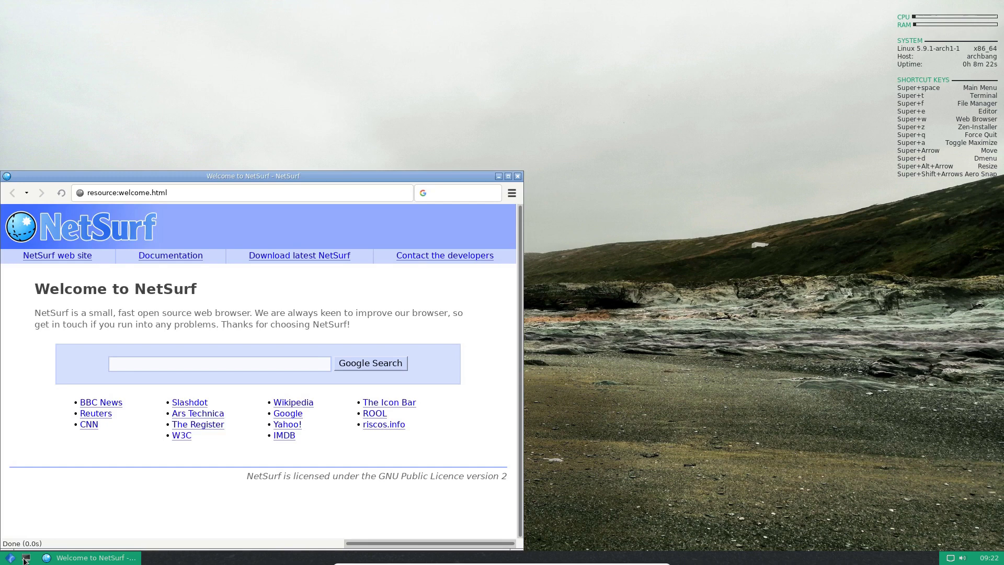
pyautogui.click(26, 558)
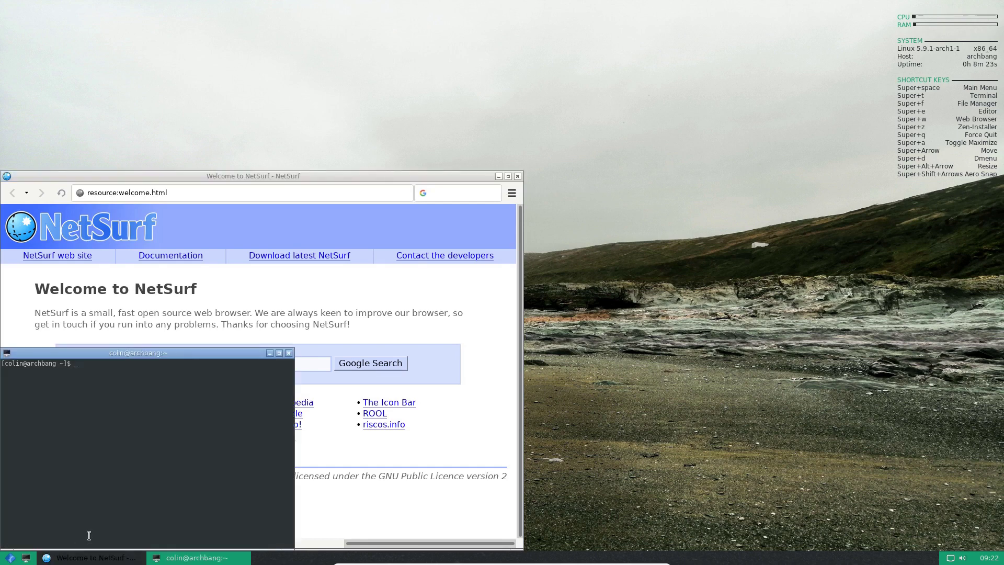
pyautogui.click(288, 353)
pyautogui.click(517, 176)
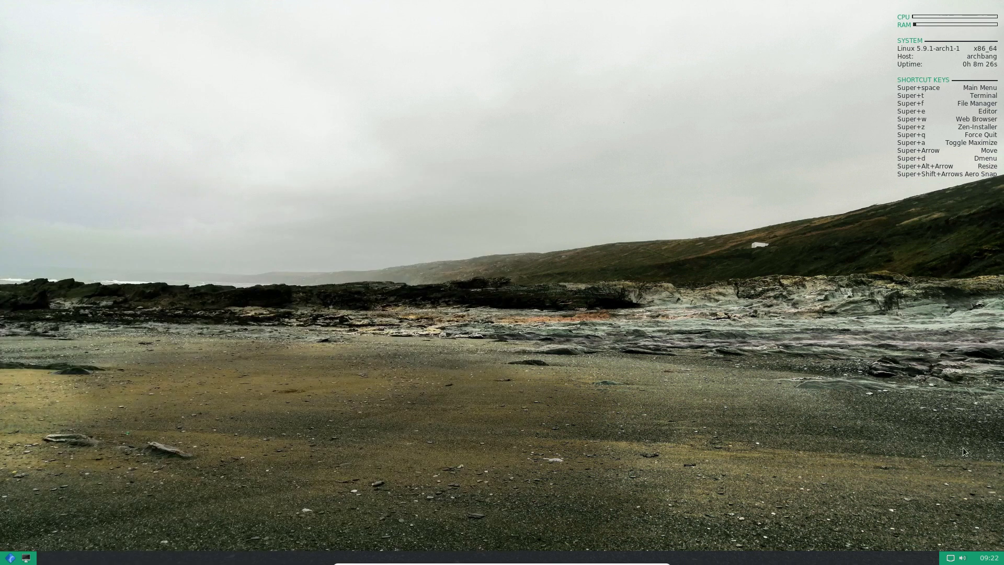
# View the November 2020 calendar, lower master volume to 81%, and check the network connections menu
pyautogui.click(993, 558)
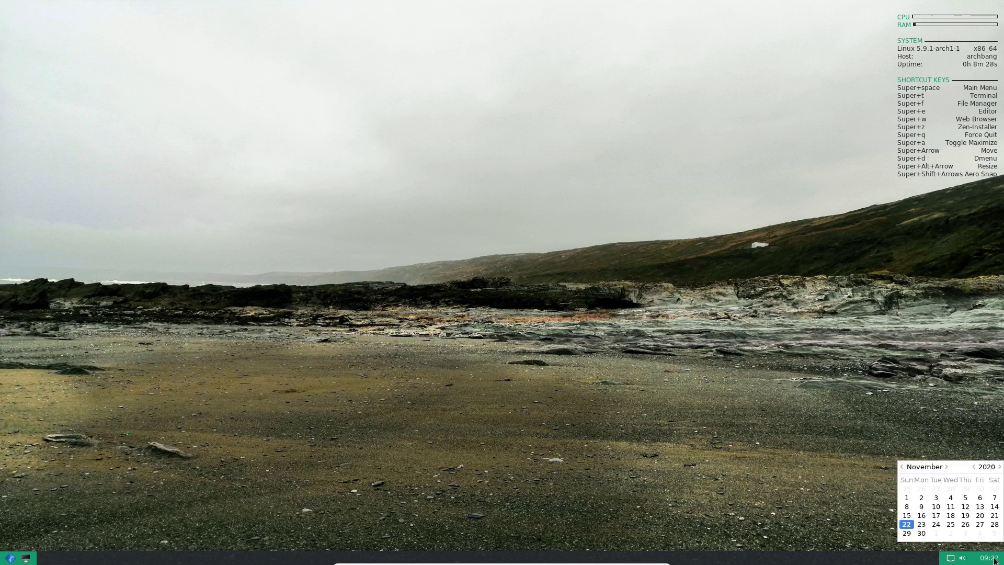
pyautogui.click(994, 558)
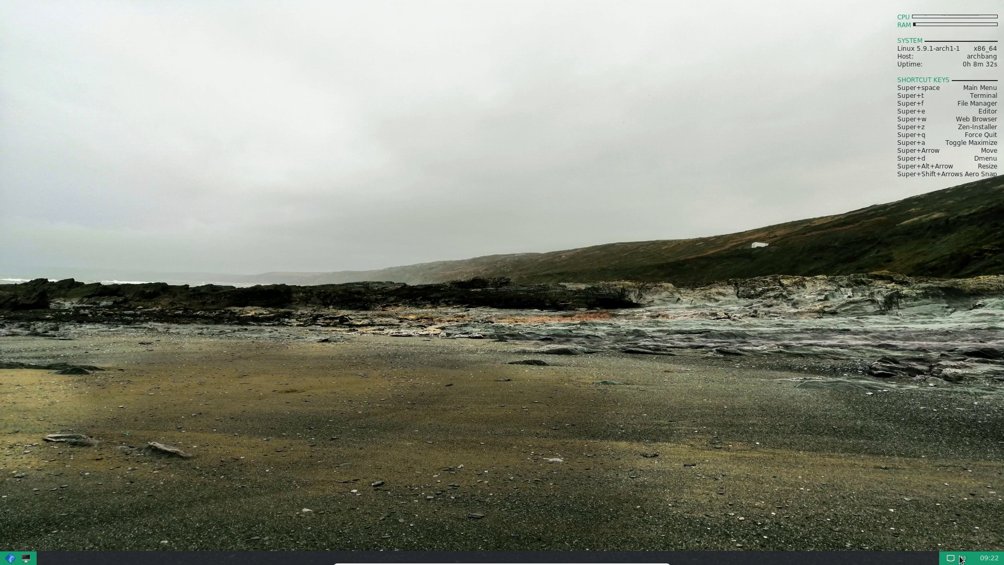
pyautogui.scroll(-2, 962, 557)
pyautogui.scroll(-3, 961, 559)
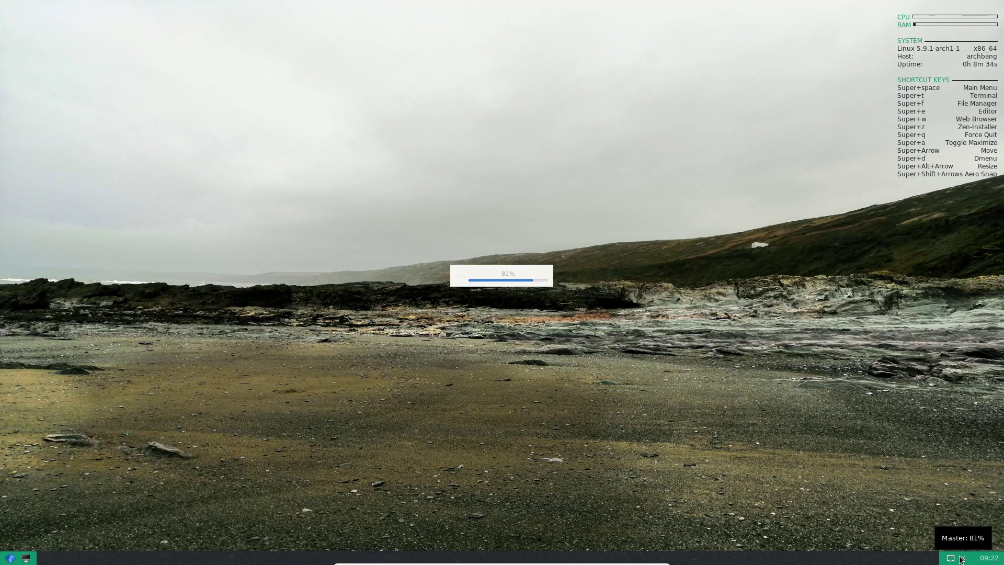
pyautogui.click(950, 558)
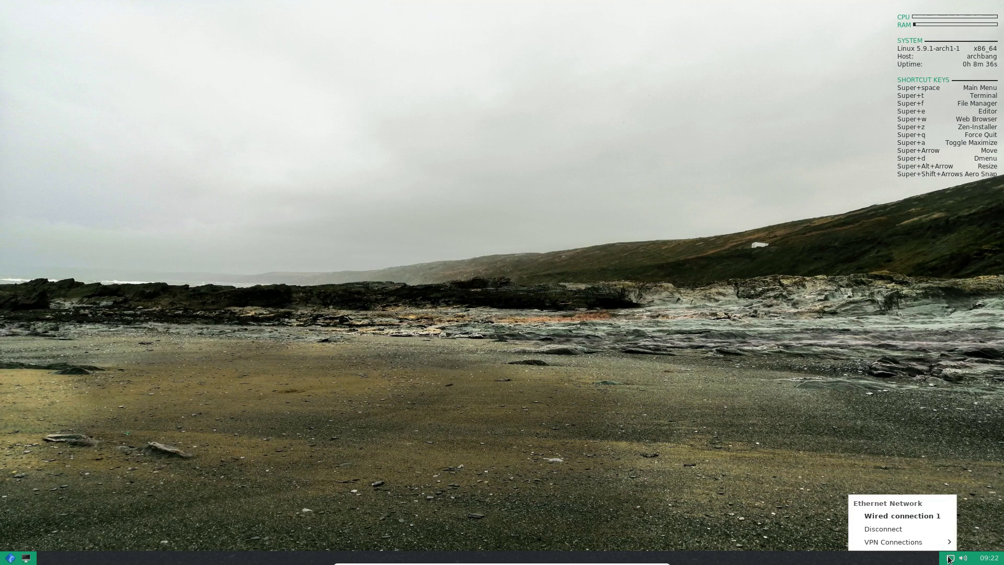
pyautogui.click(752, 419)
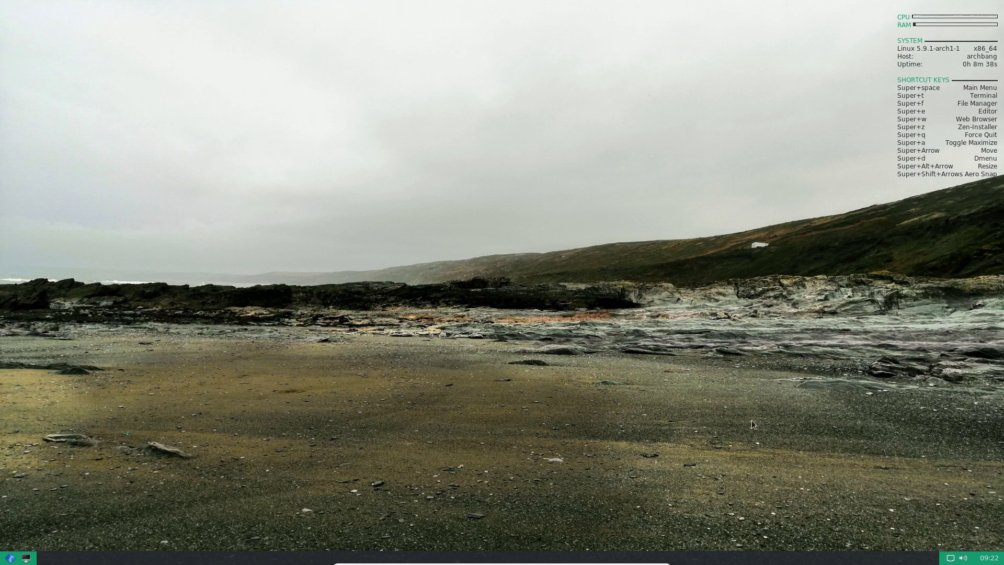